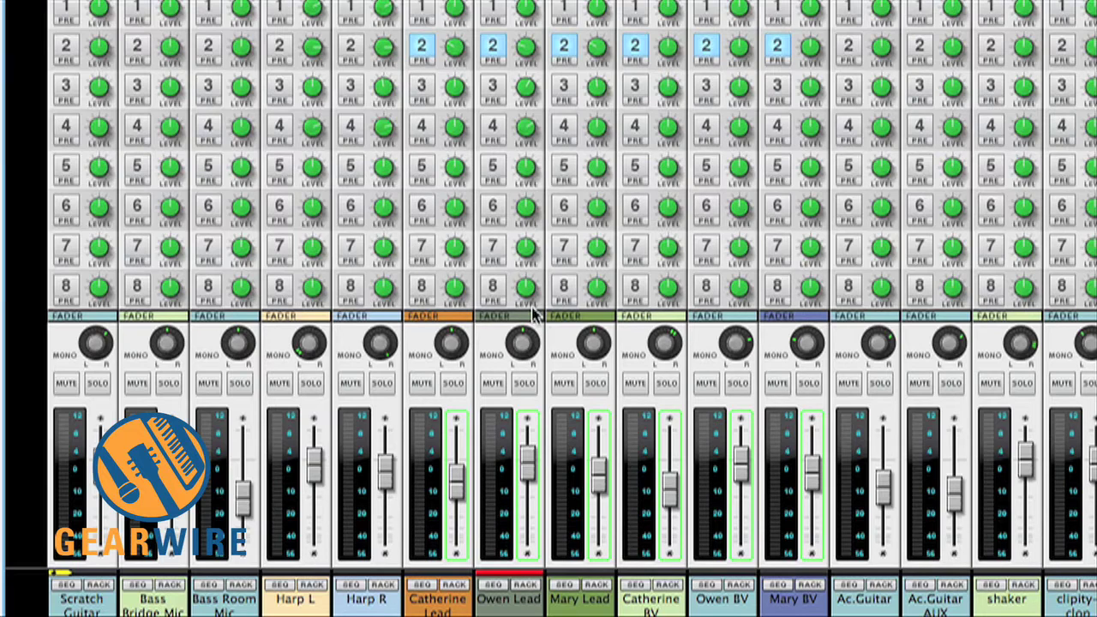
Step: Stop playback of the song
scroll(531, 314, up, 10)
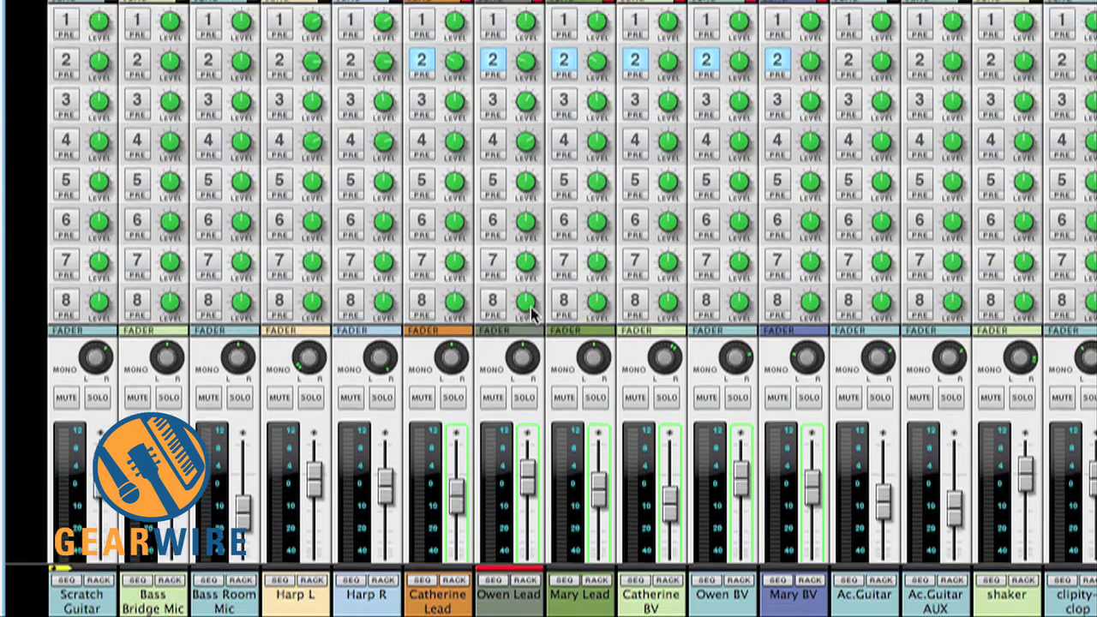
scroll(531, 315, up, 10)
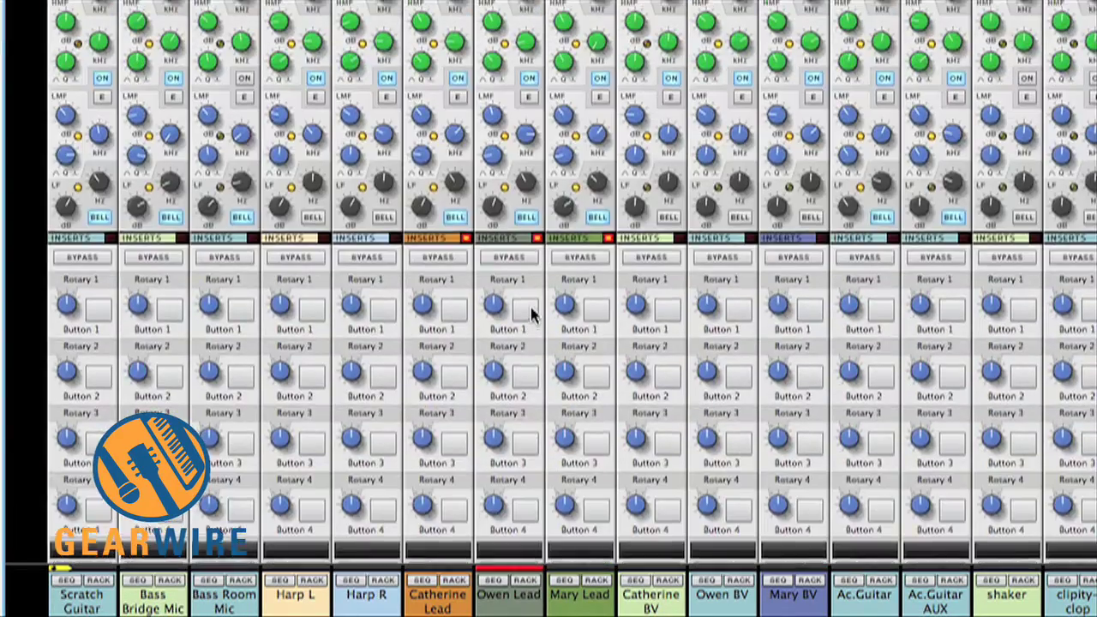
scroll(531, 315, up, 3)
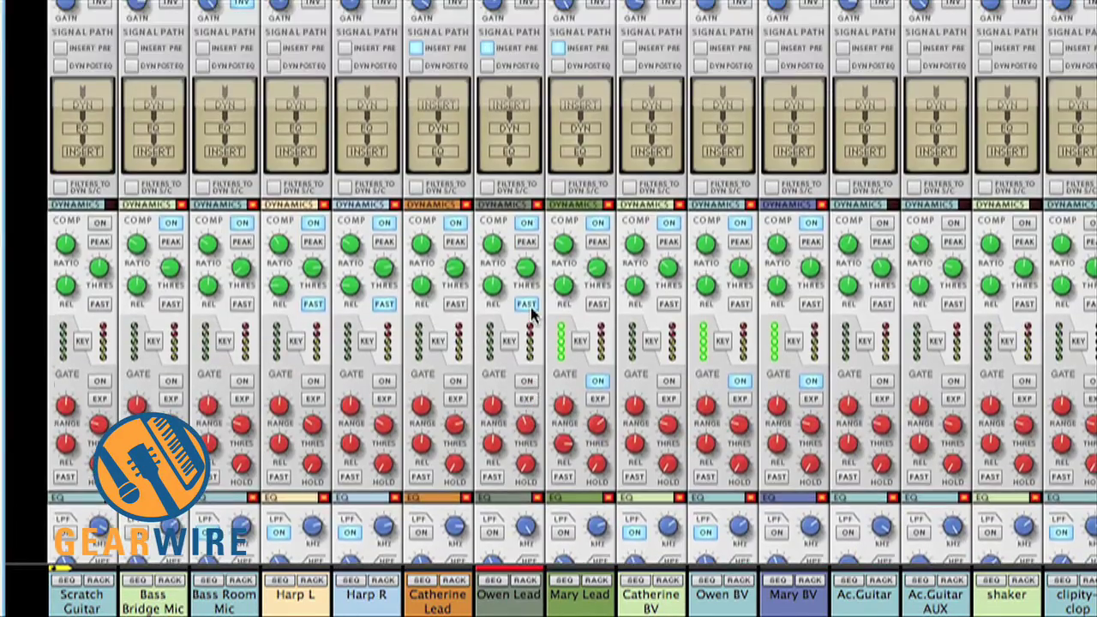
scroll(531, 314, down, 10)
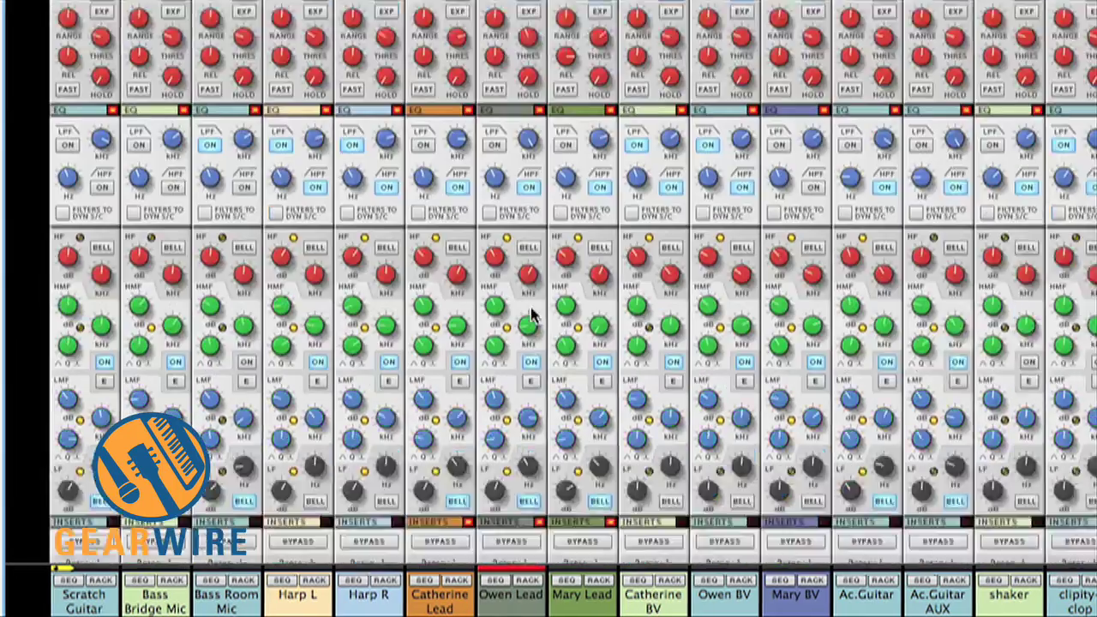
scroll(531, 315, down, 15)
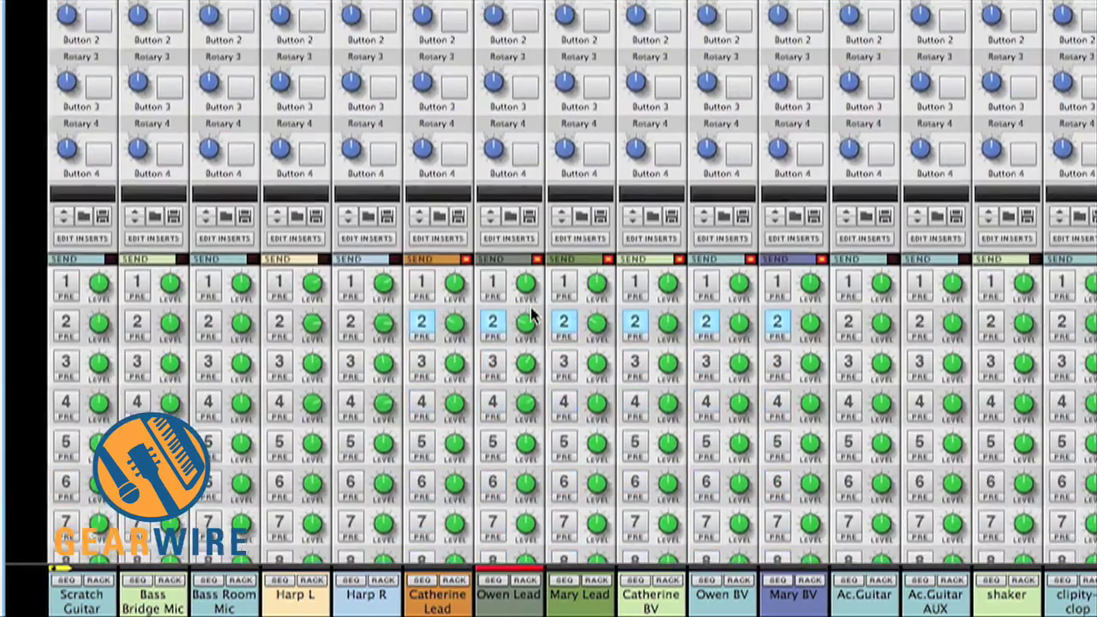
scroll(531, 315, down, 8)
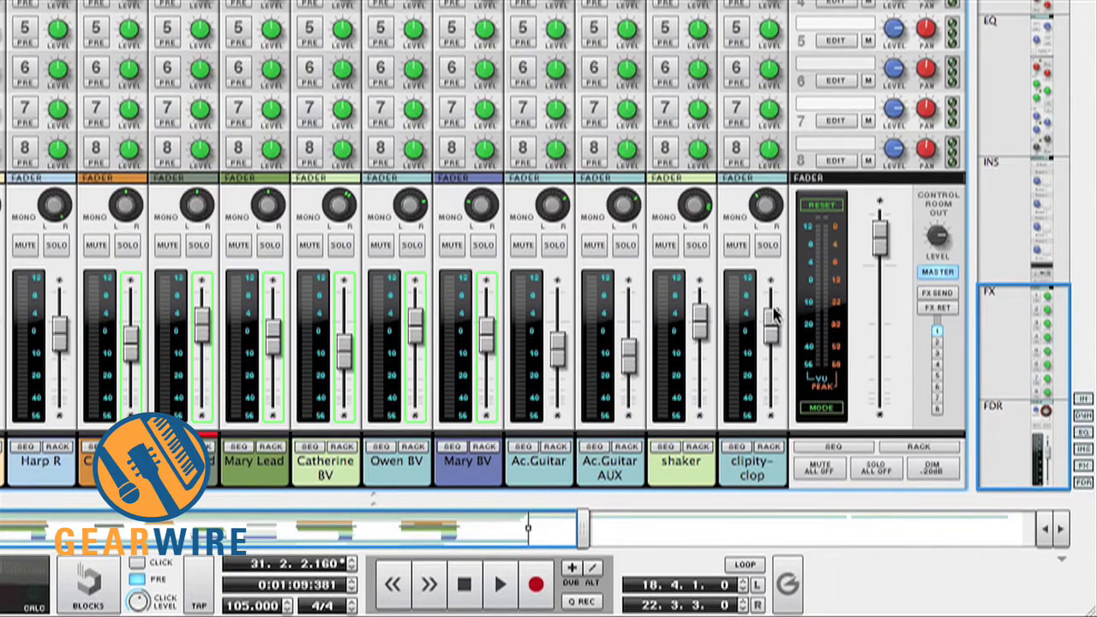
mouse_move(773, 315)
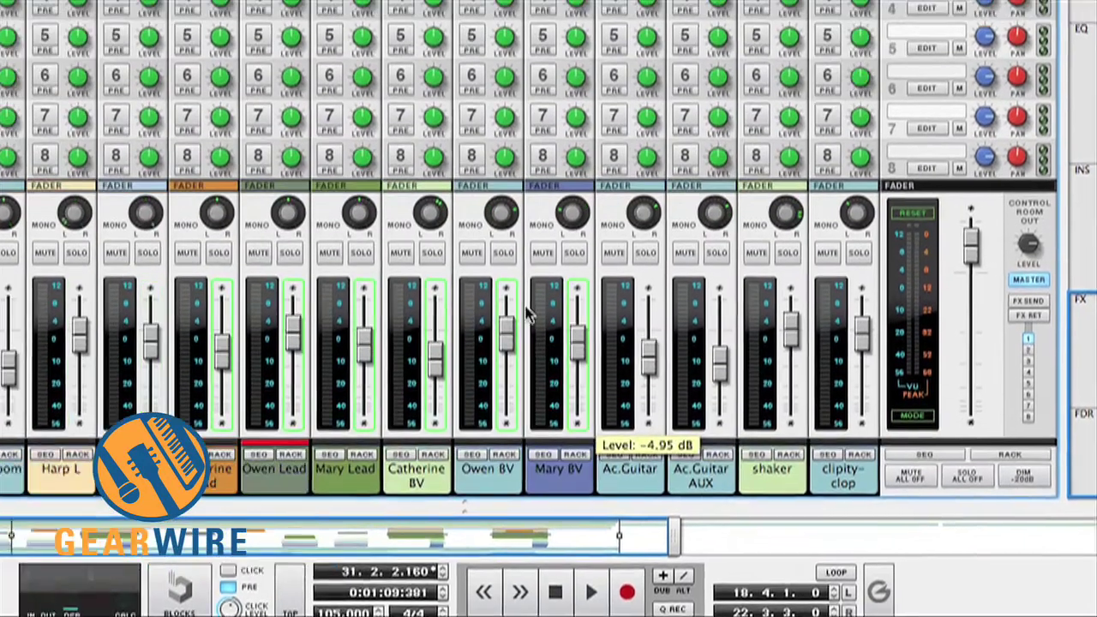
mouse_move(424, 308)
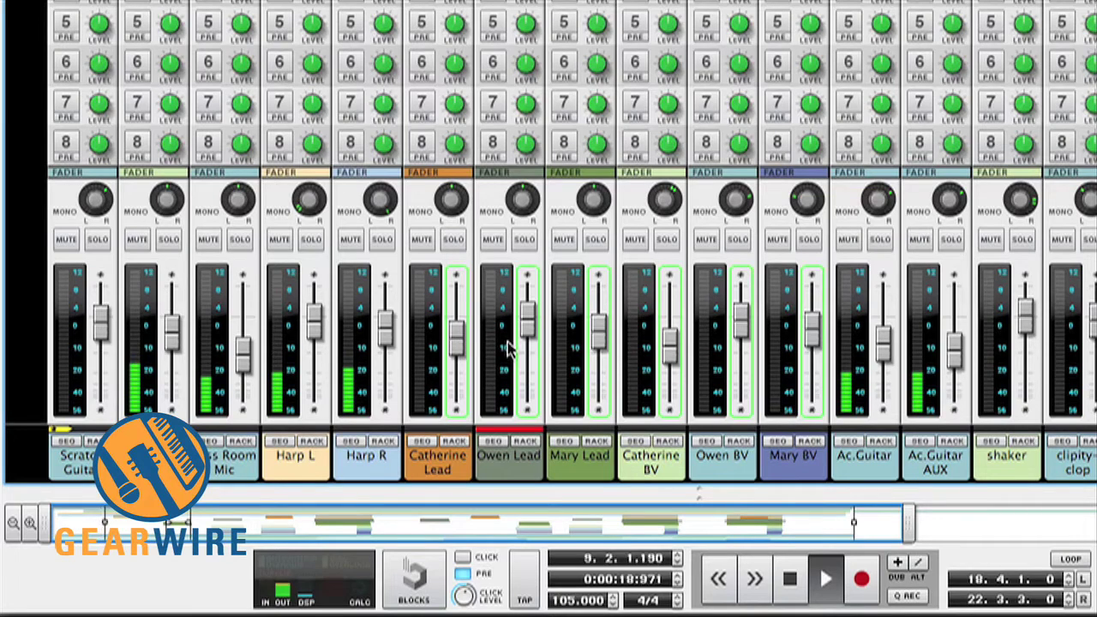
mouse_move(528, 347)
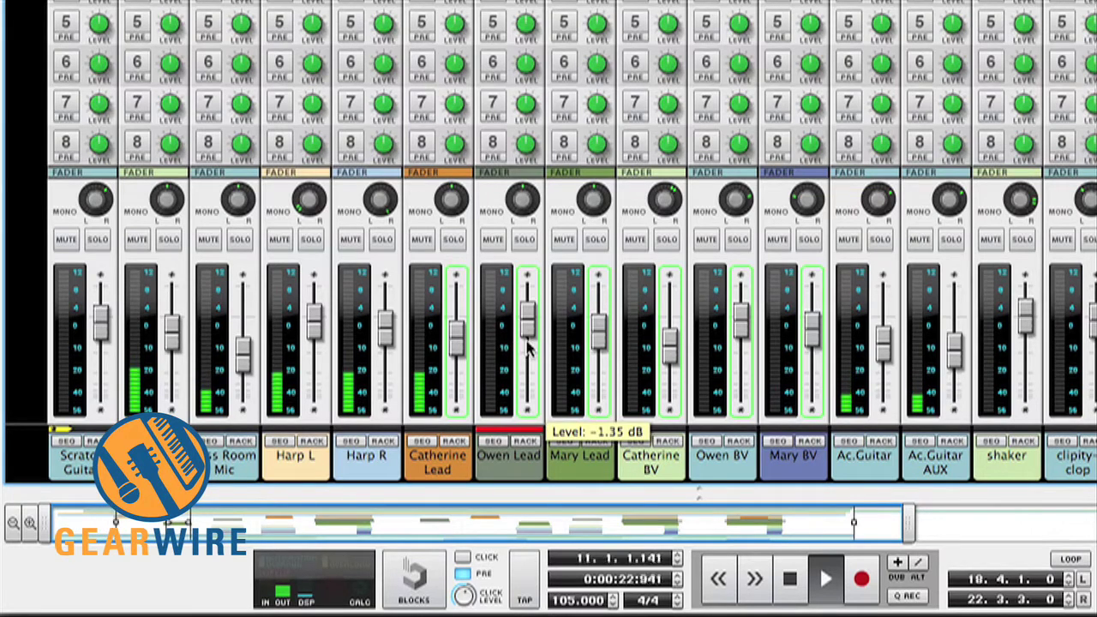
key(space)
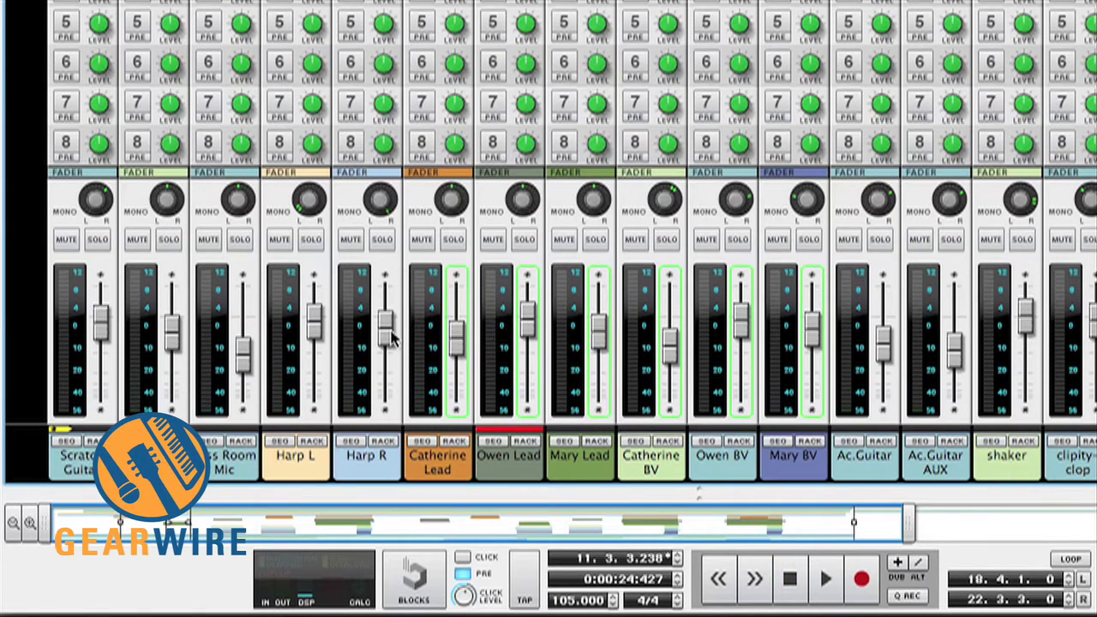
mouse_move(389, 338)
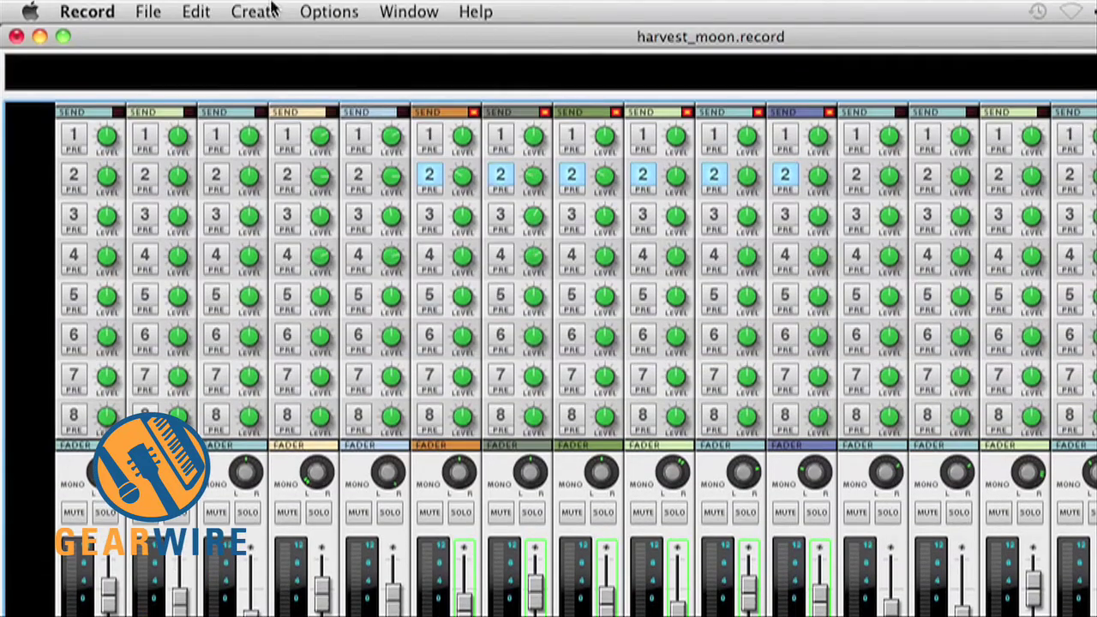
Step: Create a new Mix Channel after clipity-clop and jump to its device in the rack
click(269, 8)
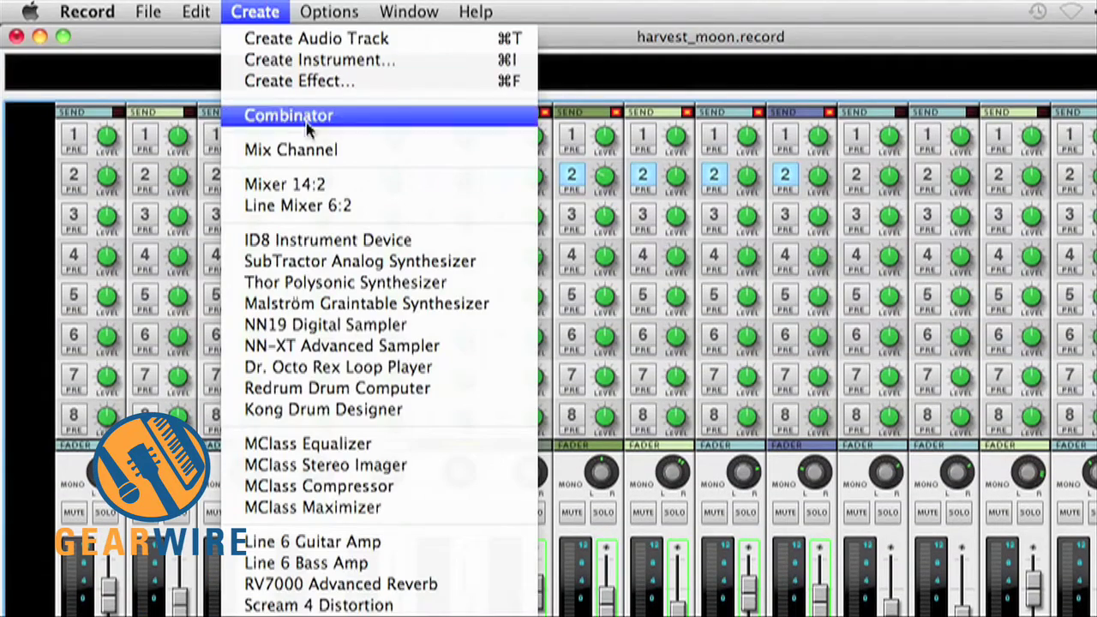
click(316, 152)
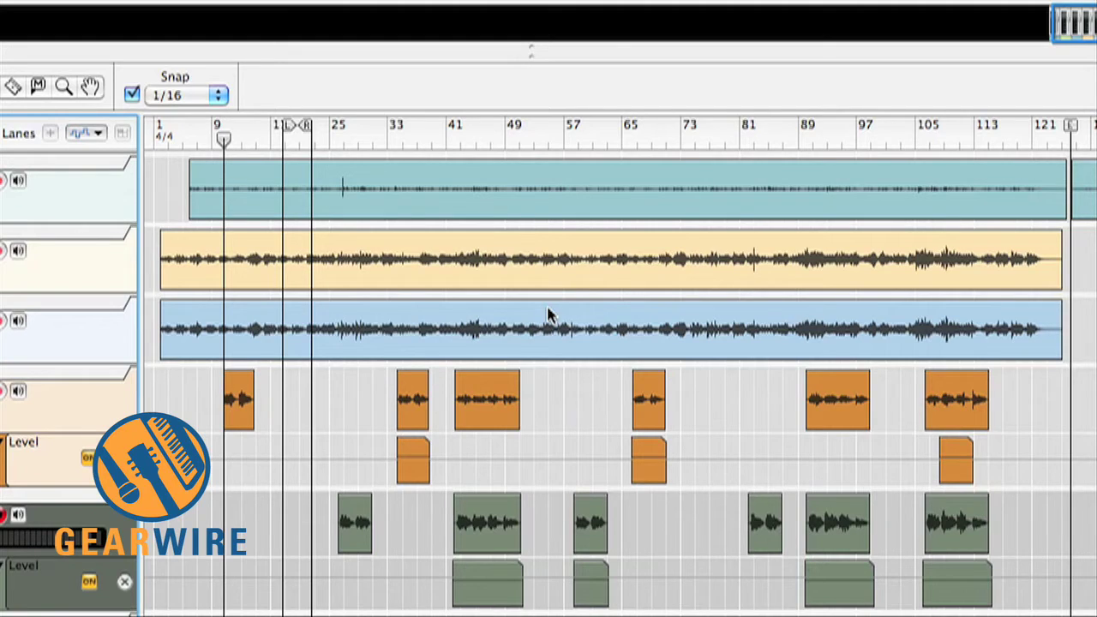
key(F5)
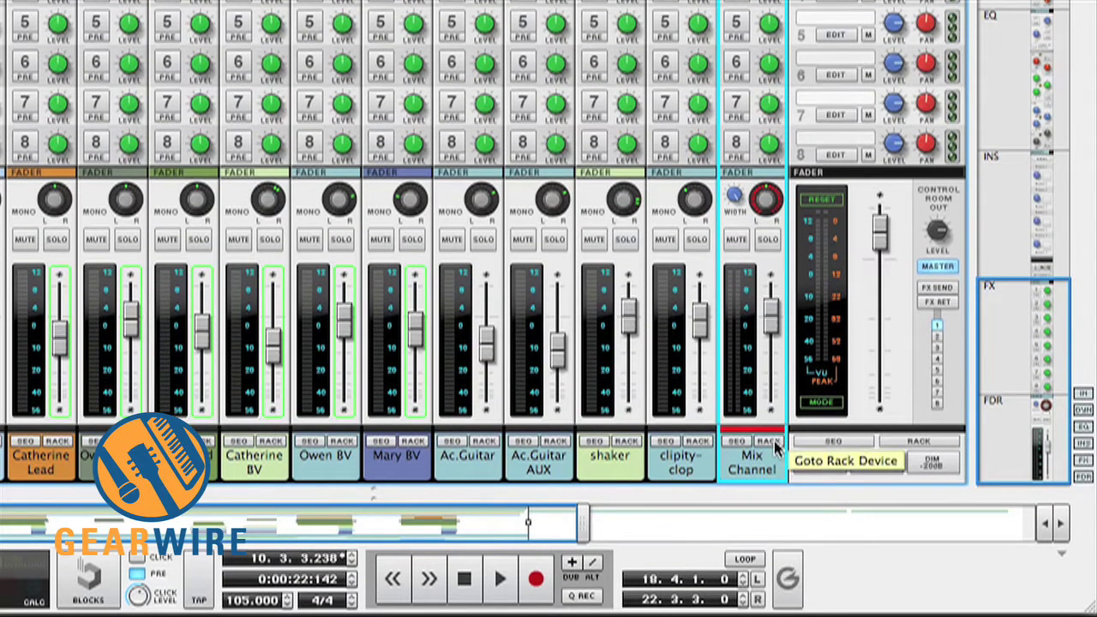
click(774, 447)
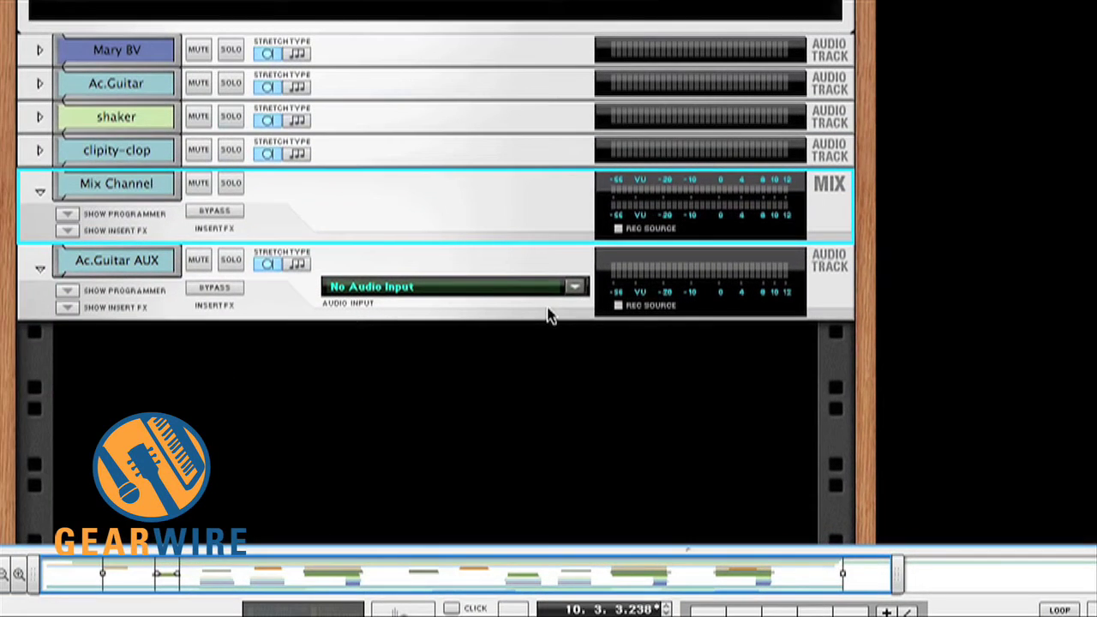
Step: Fold away the Equalizer and Scream 4 devices of Mary Lead, Owen Lead and Catherine Lead
scroll(549, 315, up, 8)
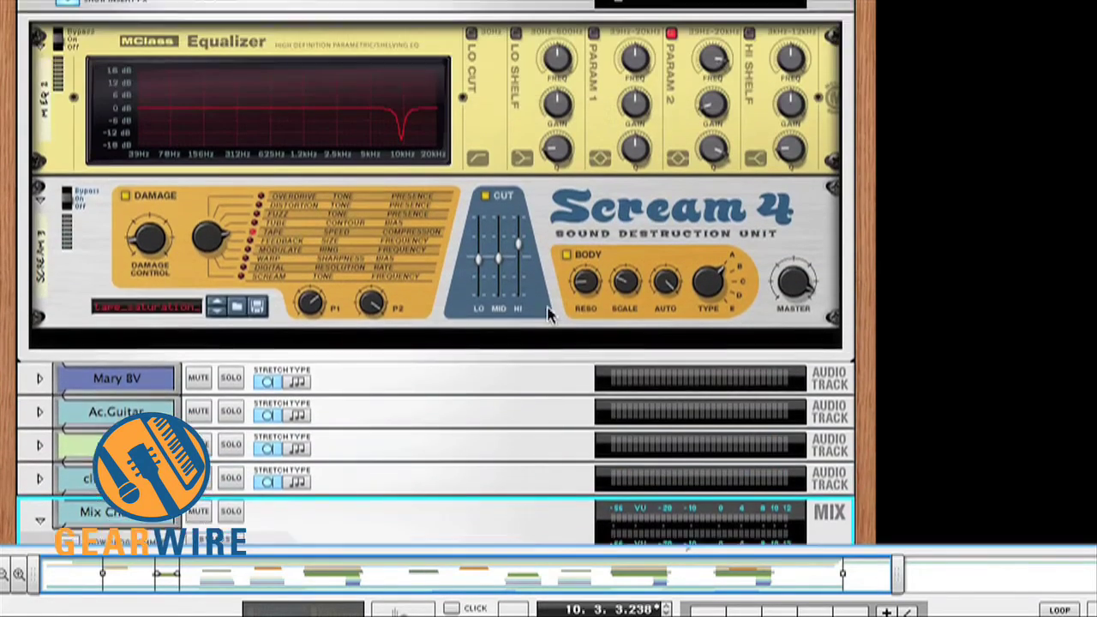
scroll(549, 316, up, 2)
click(48, 233)
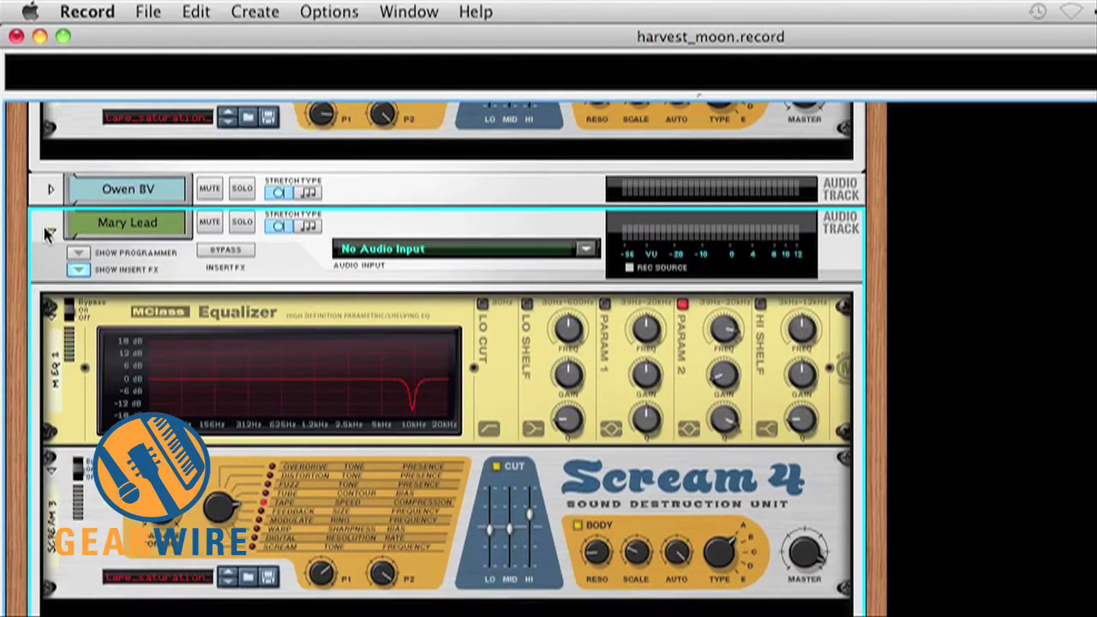
click(49, 231)
scroll(49, 230, up, 5)
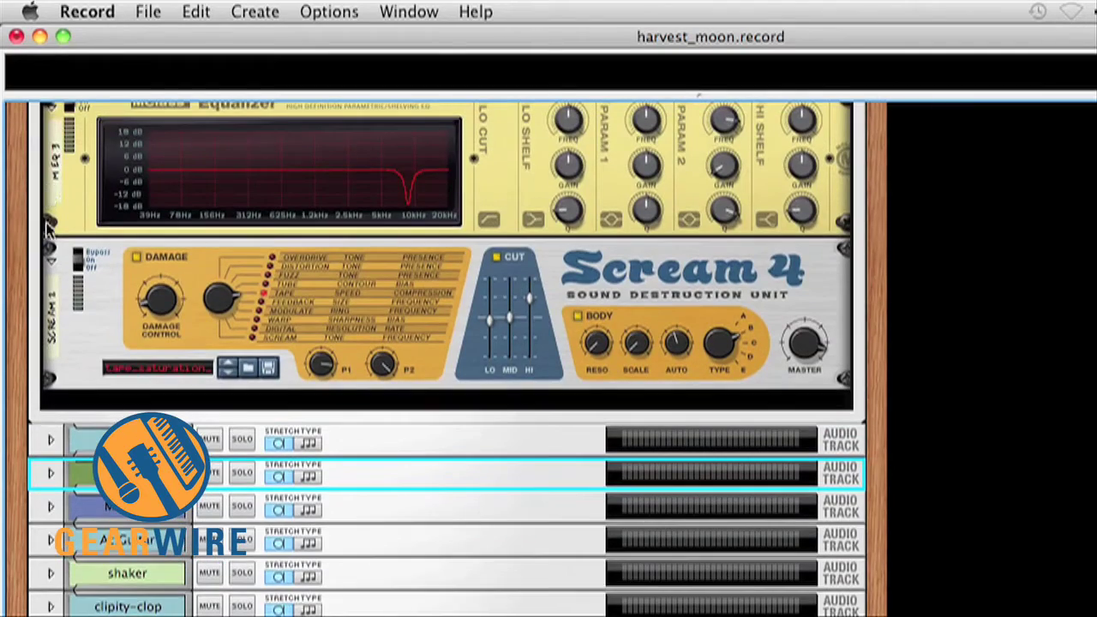
scroll(48, 236, up, 5)
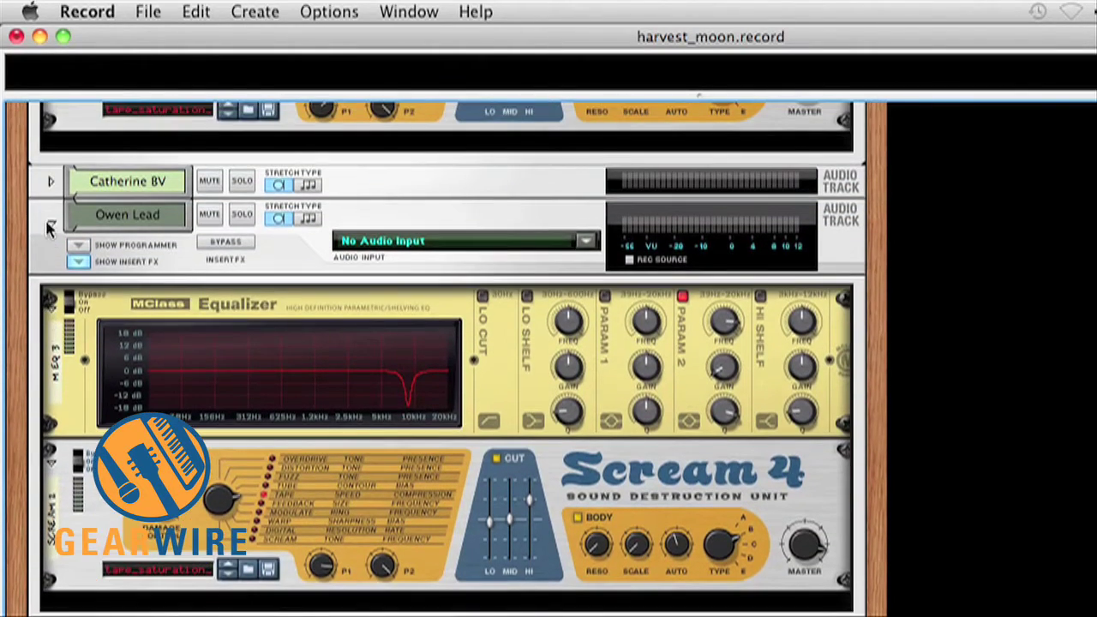
click(50, 224)
scroll(47, 221, up, 10)
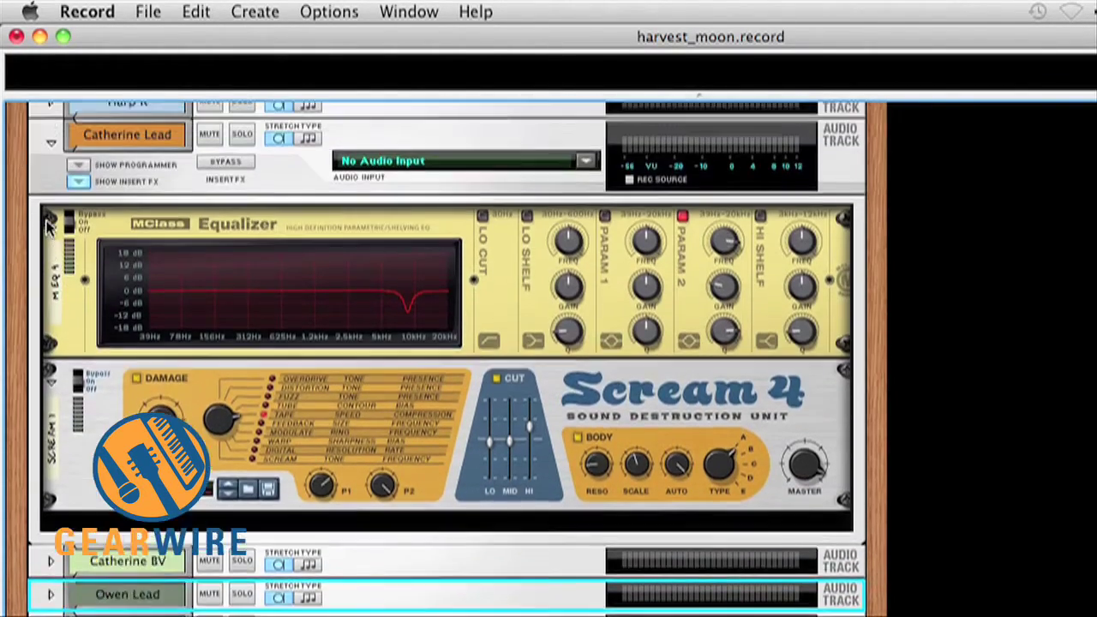
scroll(49, 225, up, 3)
click(49, 240)
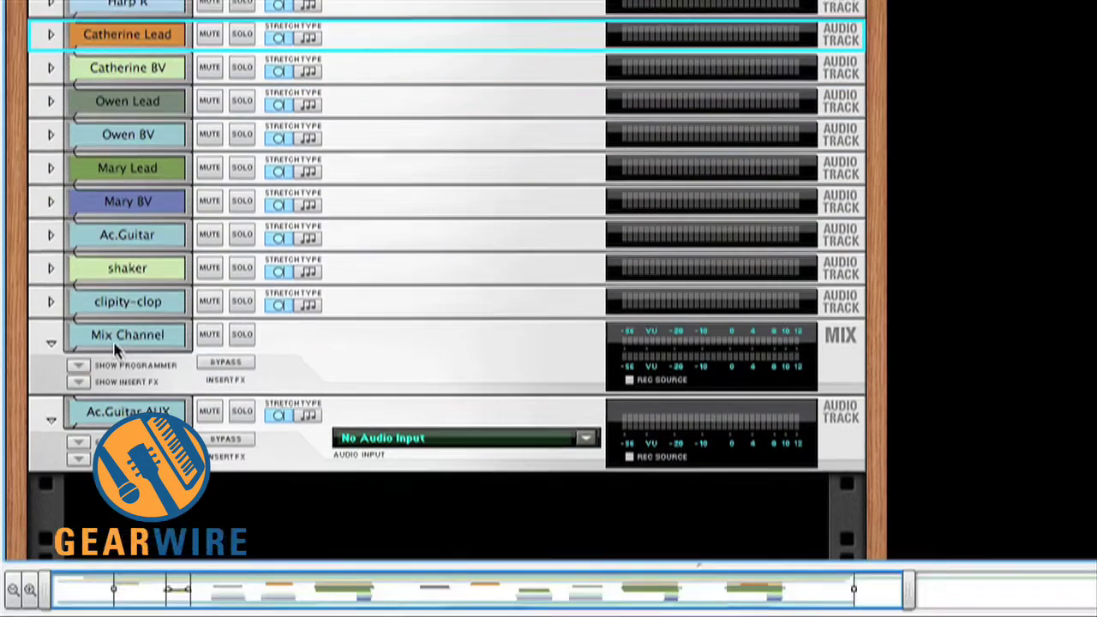
click(118, 548)
Step: Rename the Mix Channel to 'harp bus' and add a Line Mixer 6:2 (Line Mixer 1) below it
double_click(117, 310)
text(harp bus)
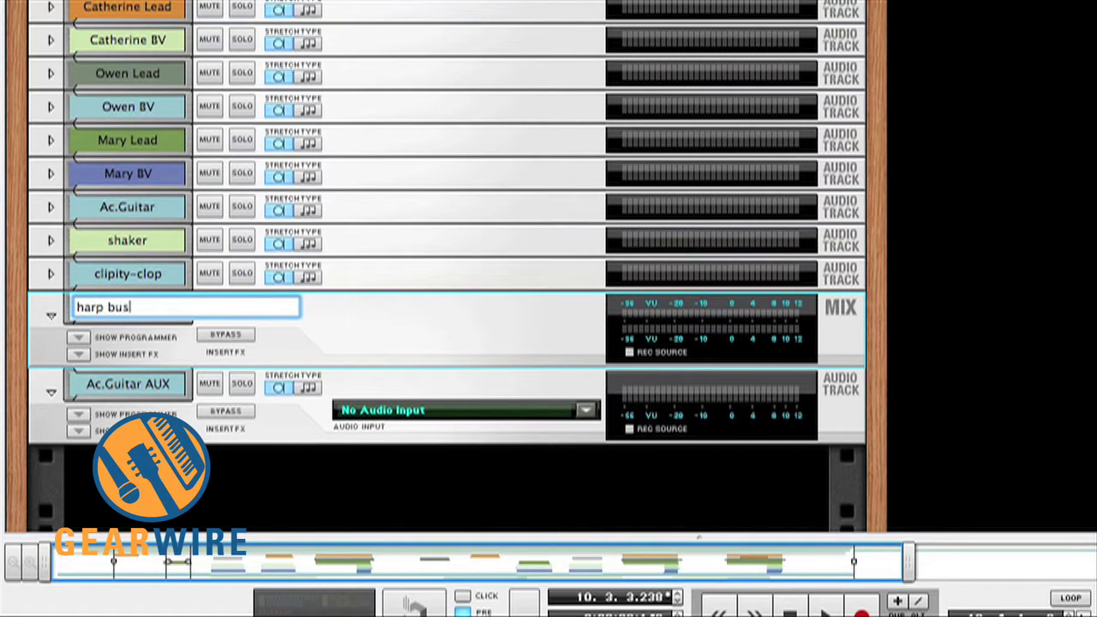
key(Return)
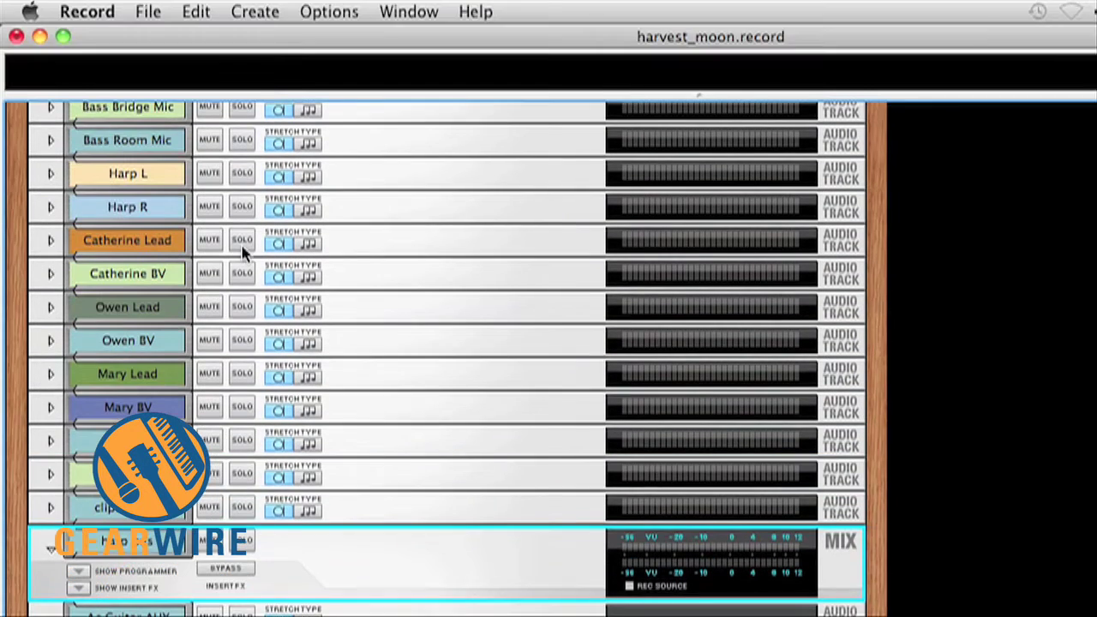
click(242, 11)
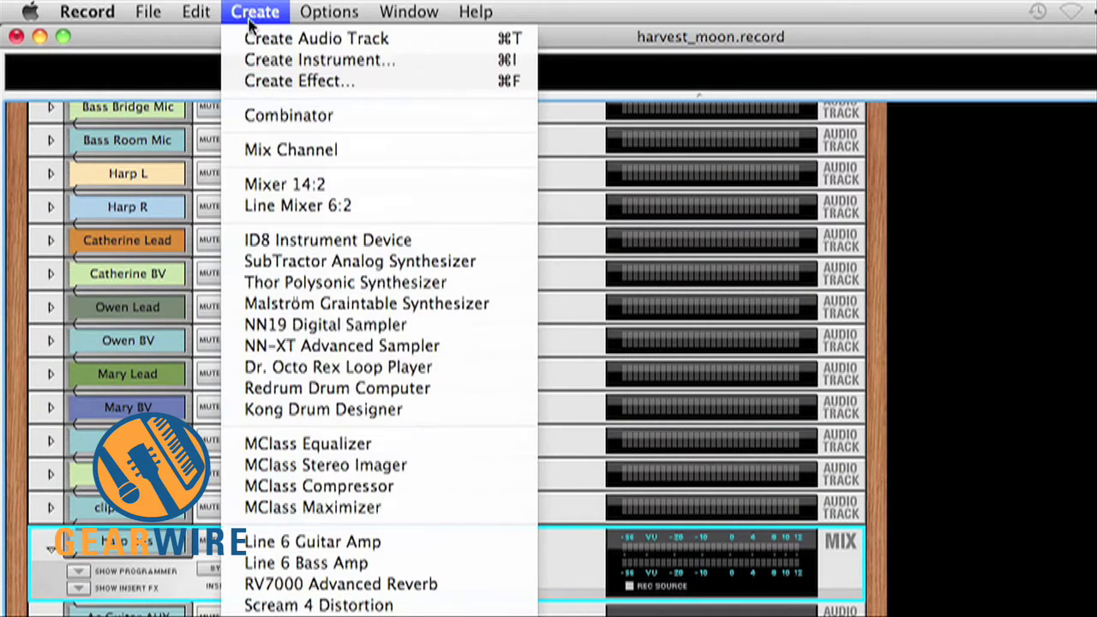
click(299, 204)
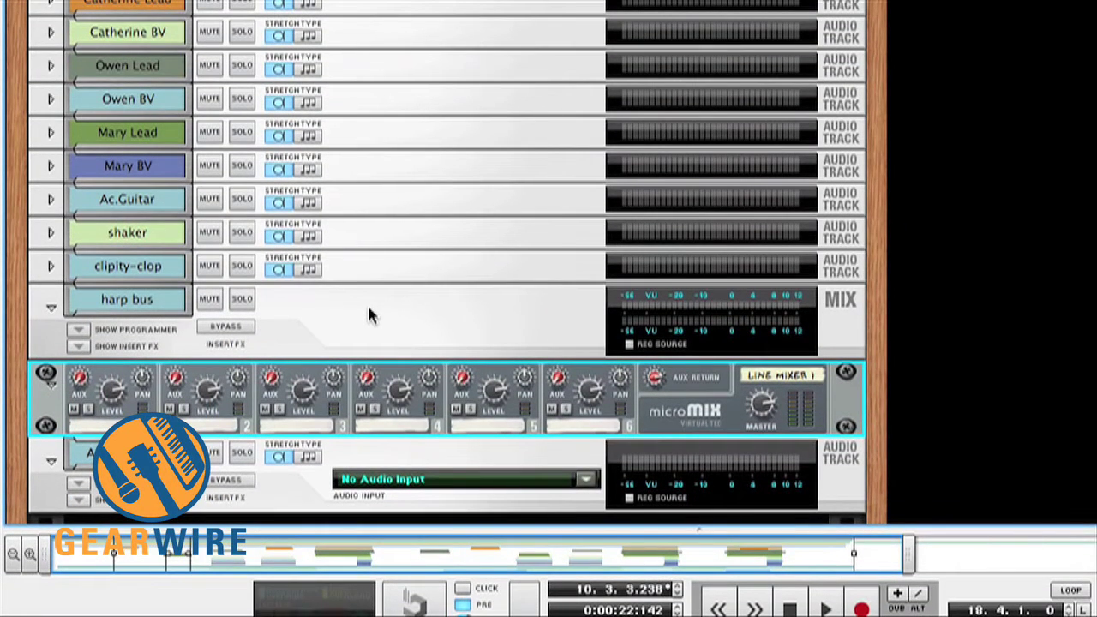
Step: Flip the rack to its rear panels and unfold the Harp L and Harp R track devices
key(Tab)
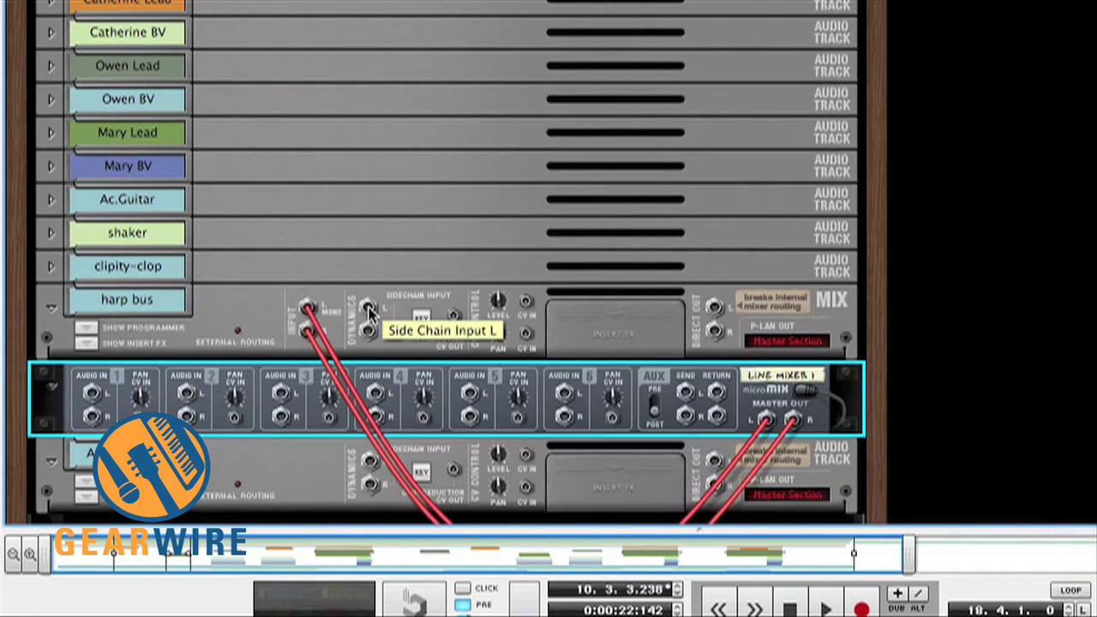
scroll(368, 313, up, 5)
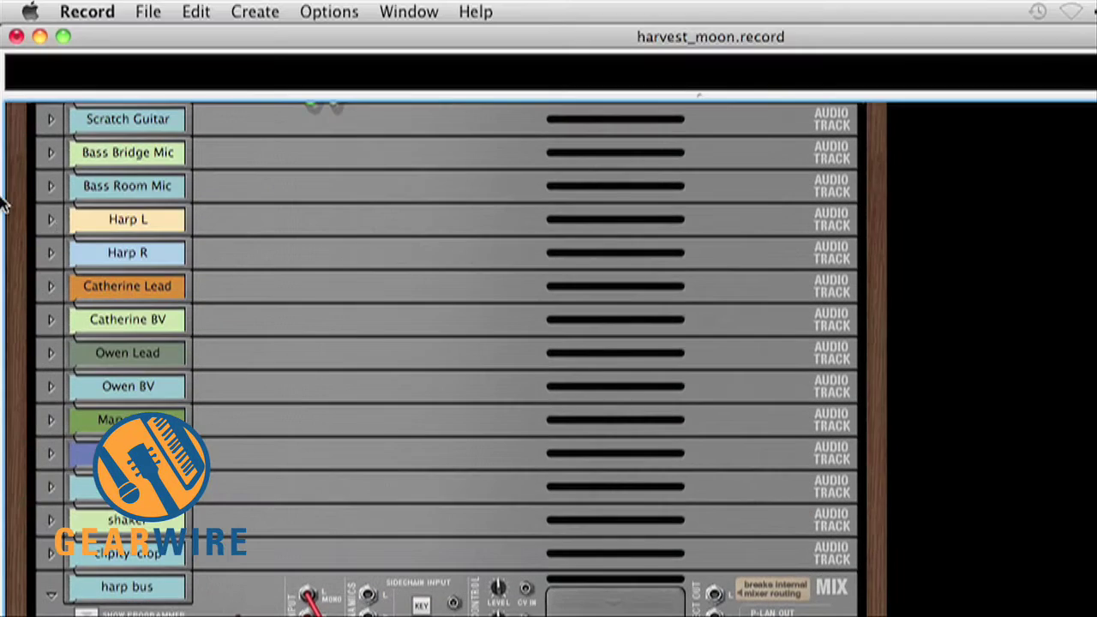
click(52, 220)
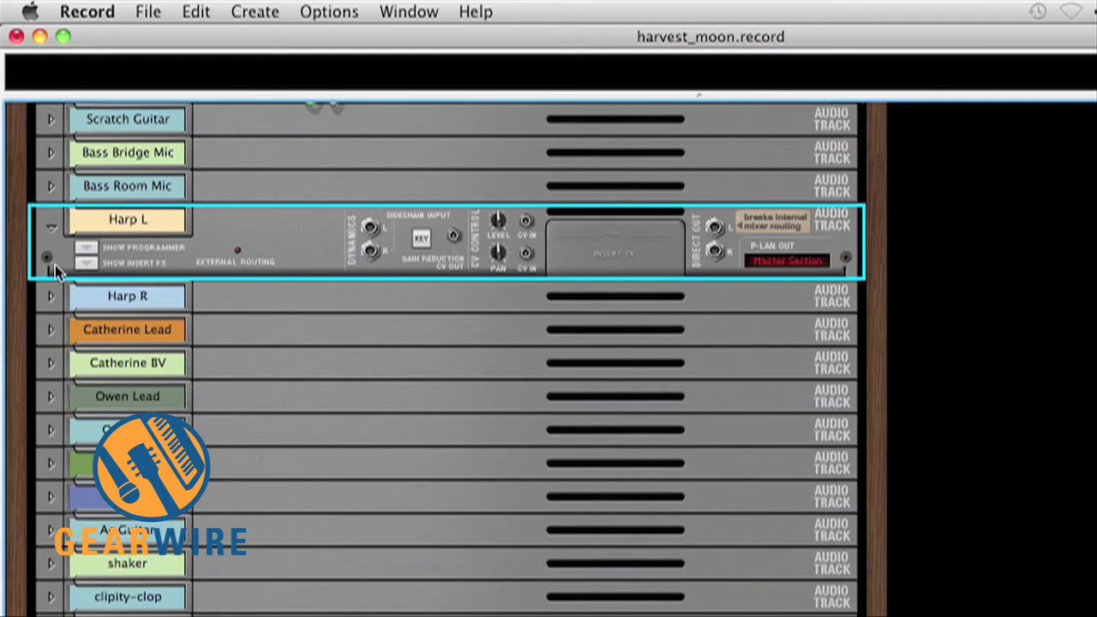
click(50, 295)
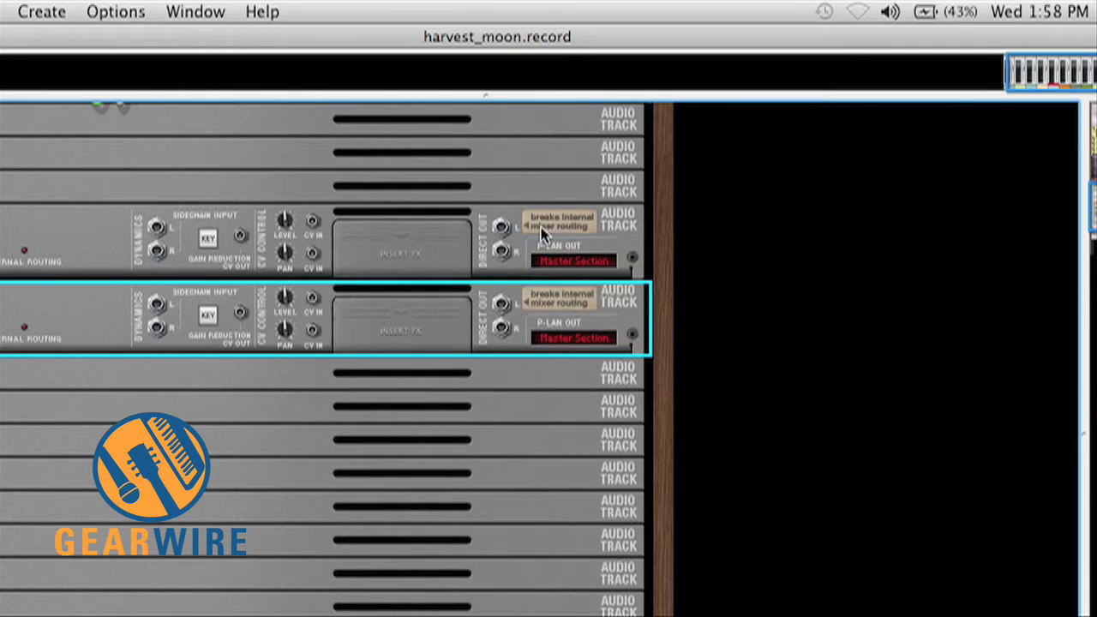
Step: Cable Harp L's direct outs into Line Mixer 1 channel 1
scroll(546, 229, down, 2)
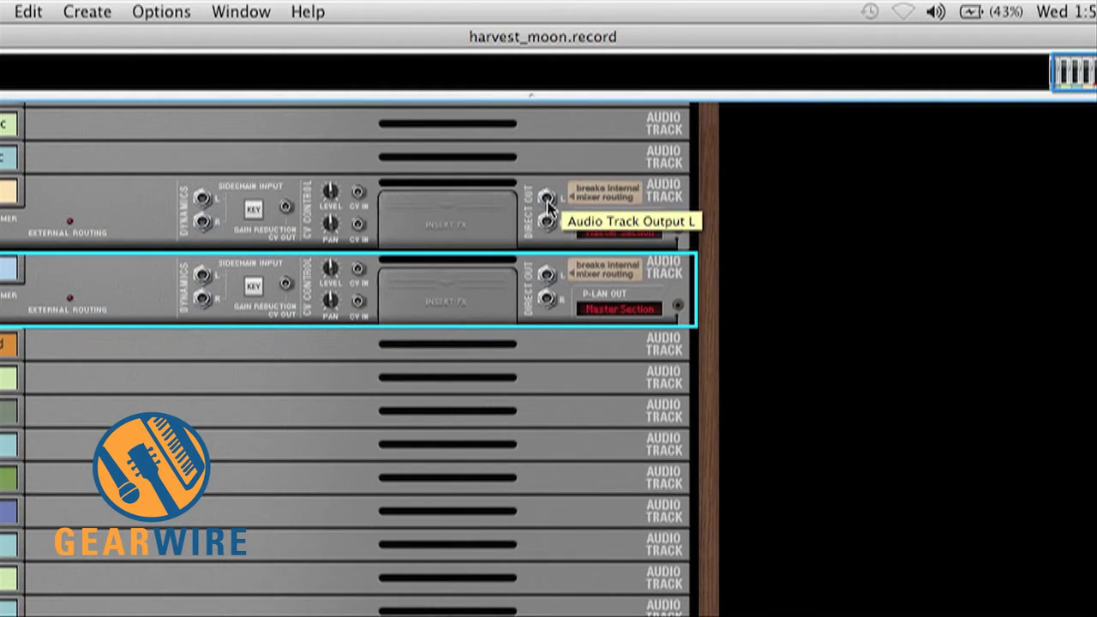
scroll(548, 214, down, 1)
scroll(548, 211, down, 1)
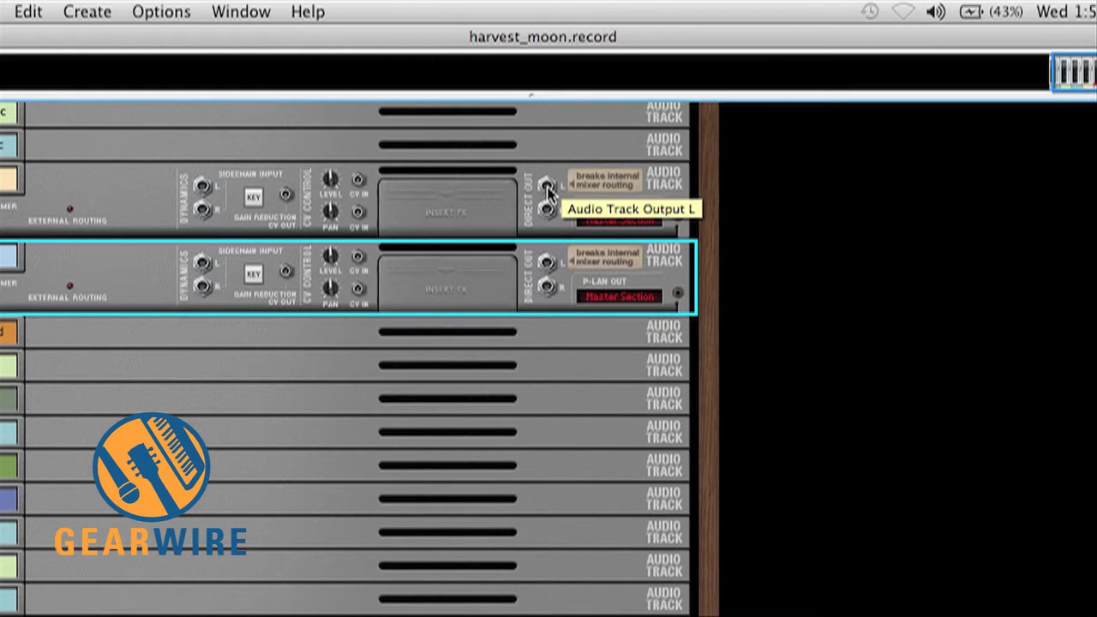
click(548, 190)
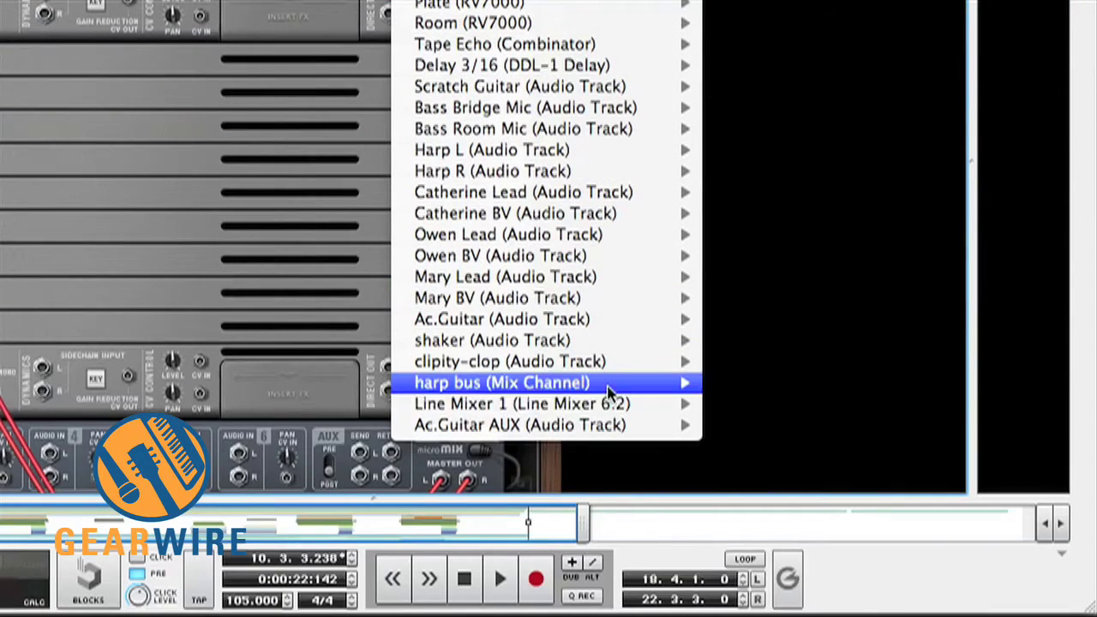
mouse_move(612, 406)
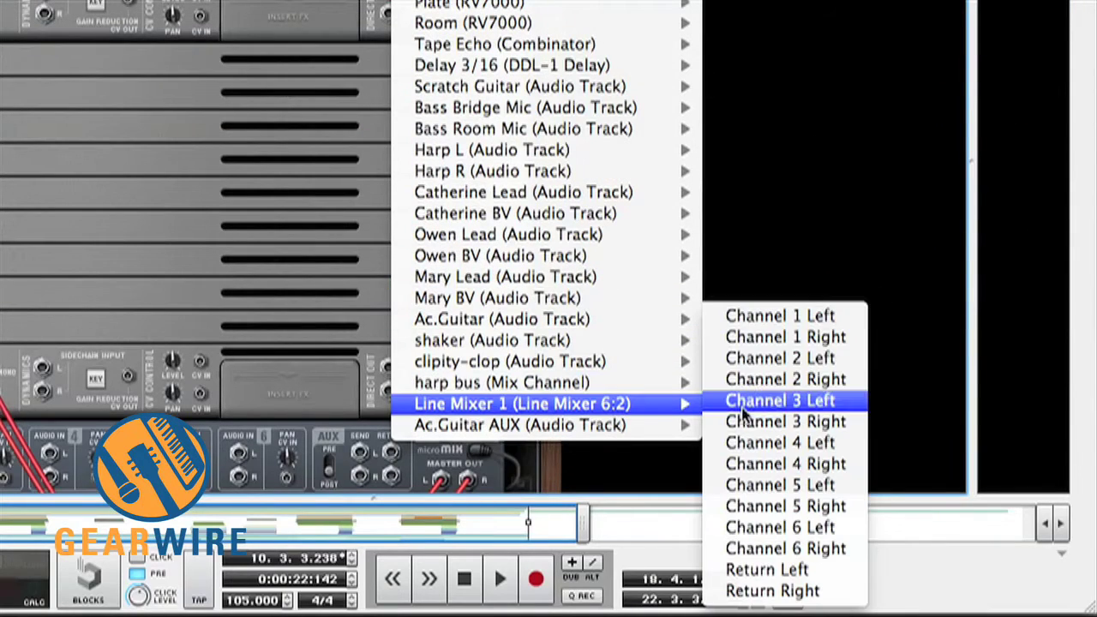
click(765, 317)
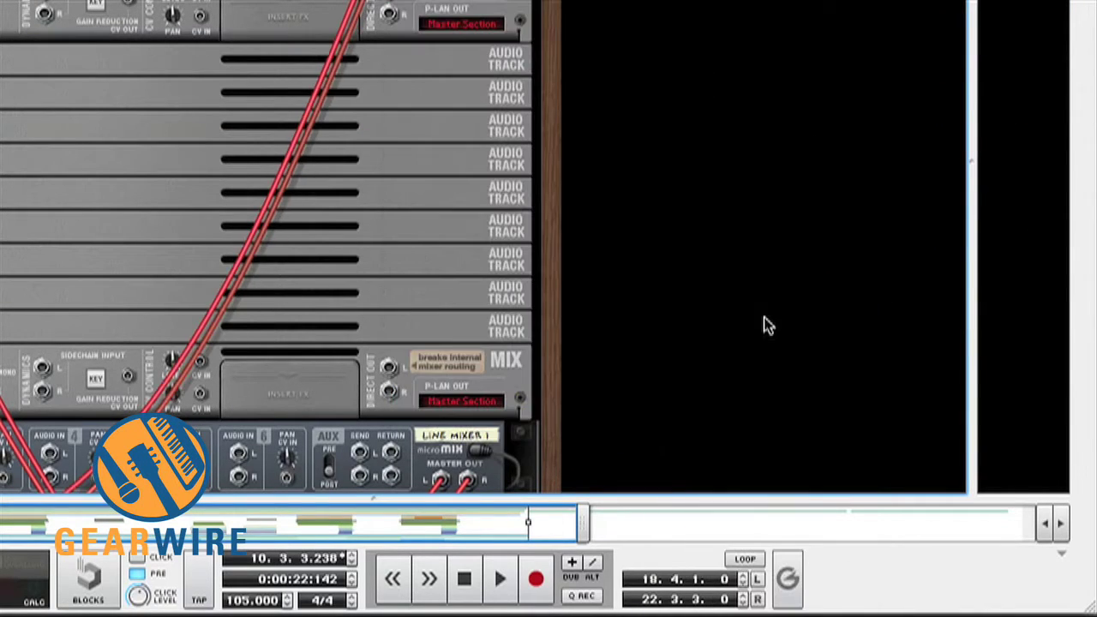
Step: Cable Harp R's direct outs into Line Mixer 1 channel 2 and flip the rack front-facing
scroll(626, 299, up, 3)
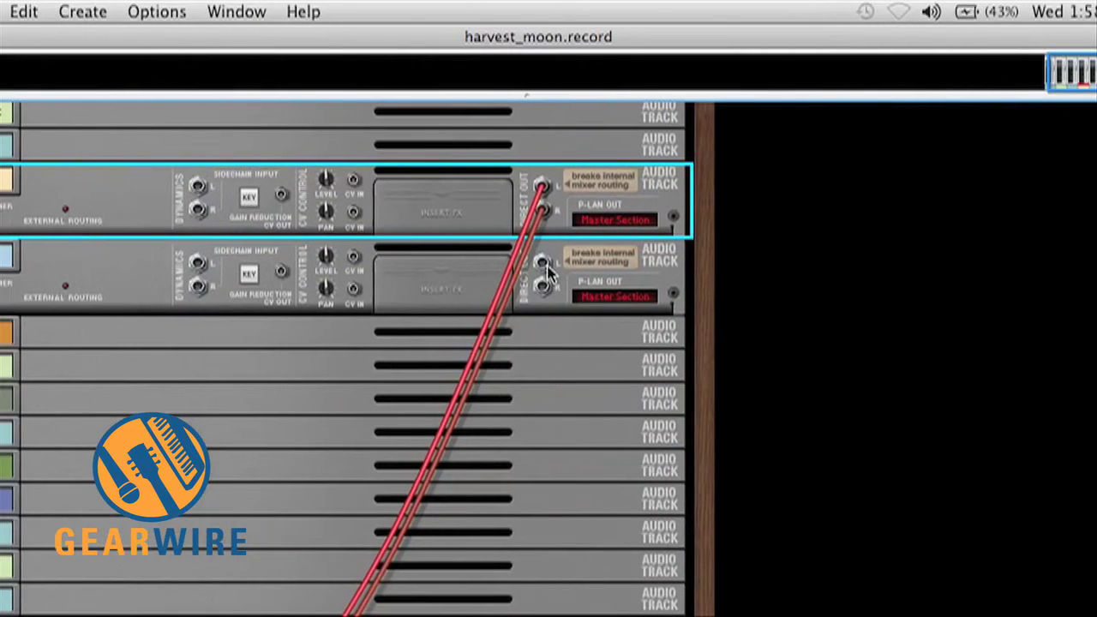
click(422, 218)
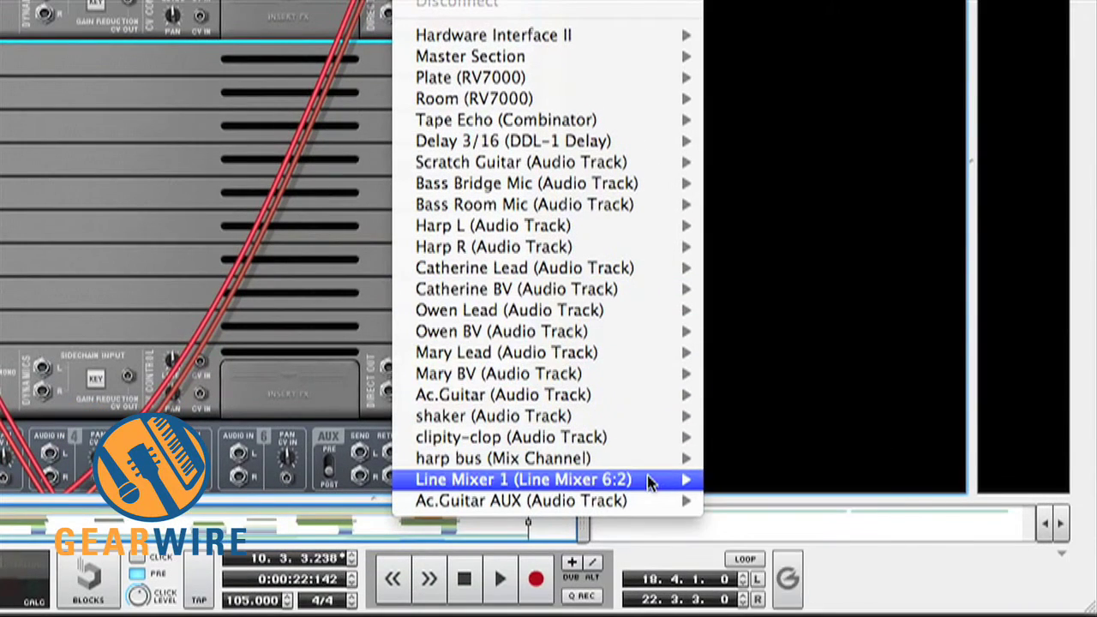
mouse_move(649, 482)
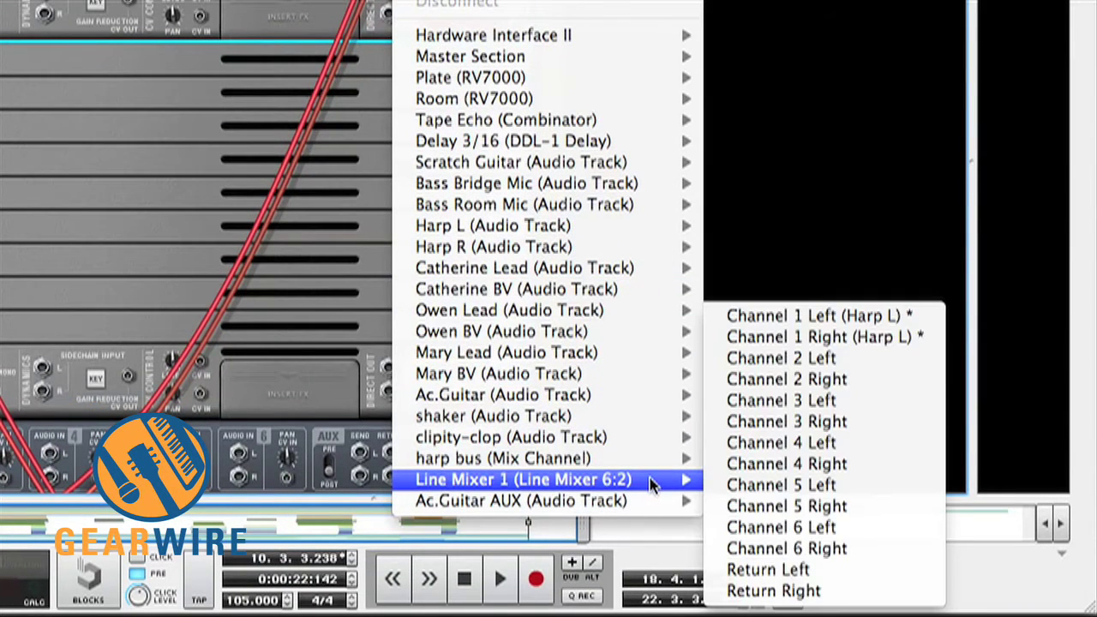
click(825, 358)
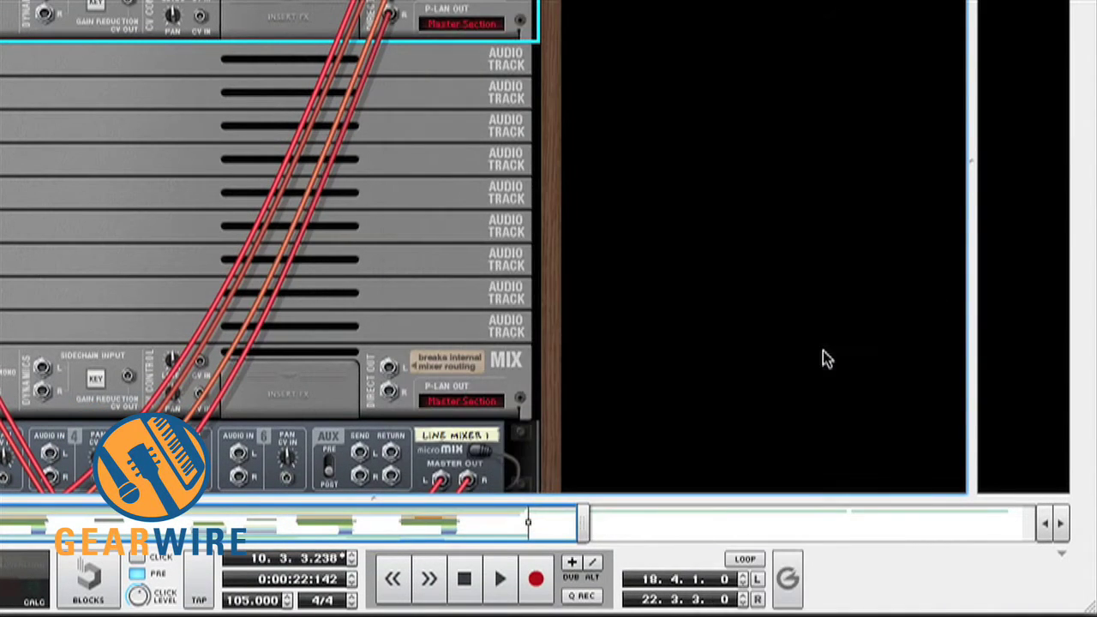
scroll(737, 315, down, 1)
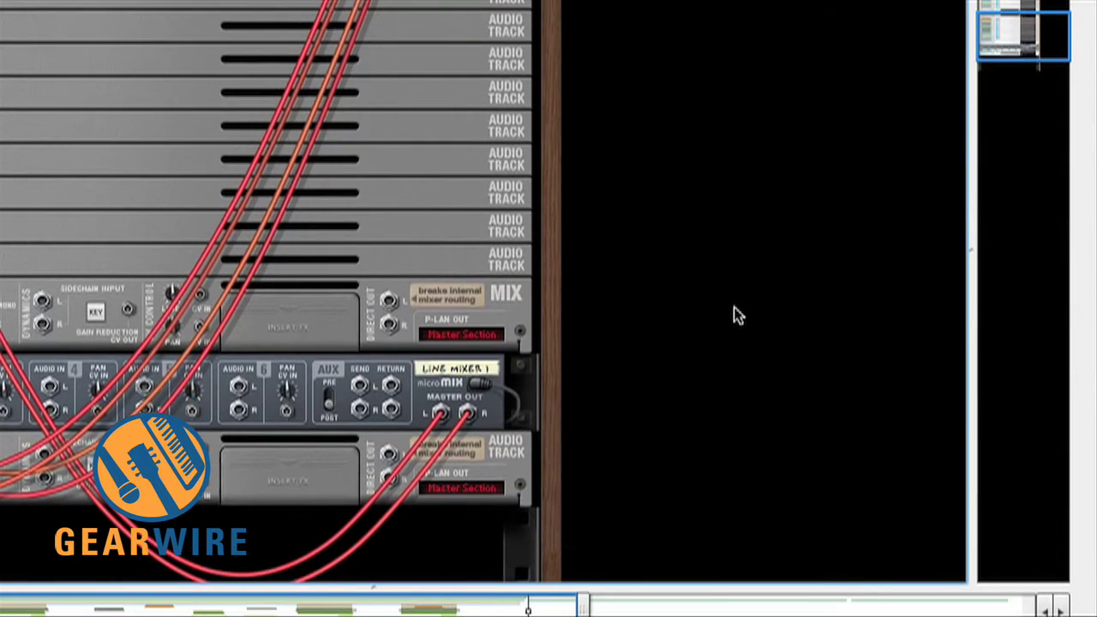
scroll(731, 313, up, 1)
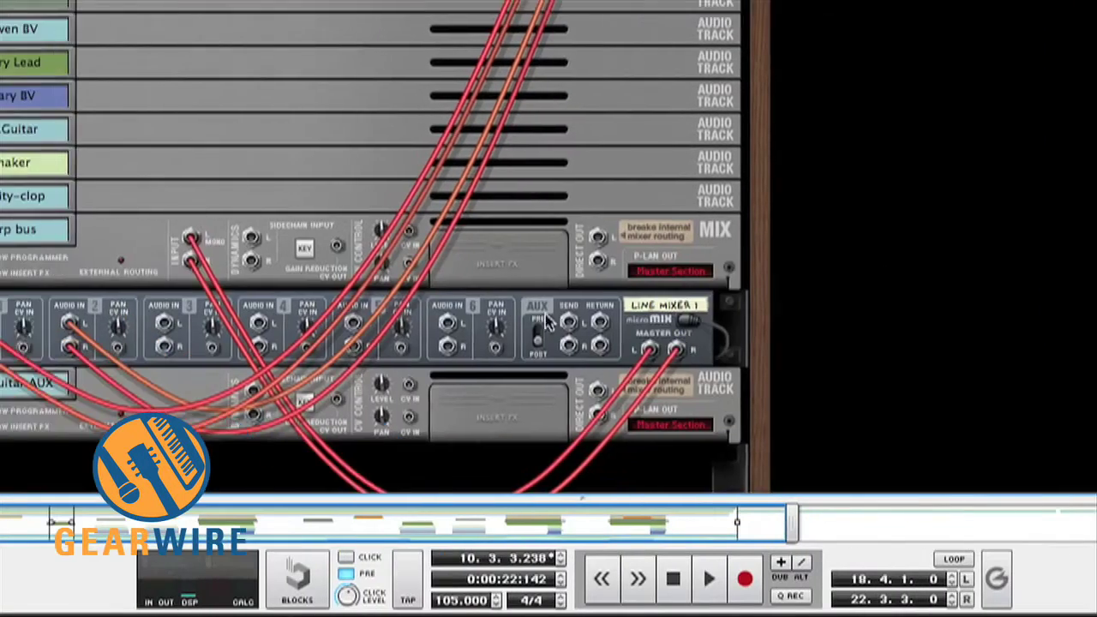
key(Tab)
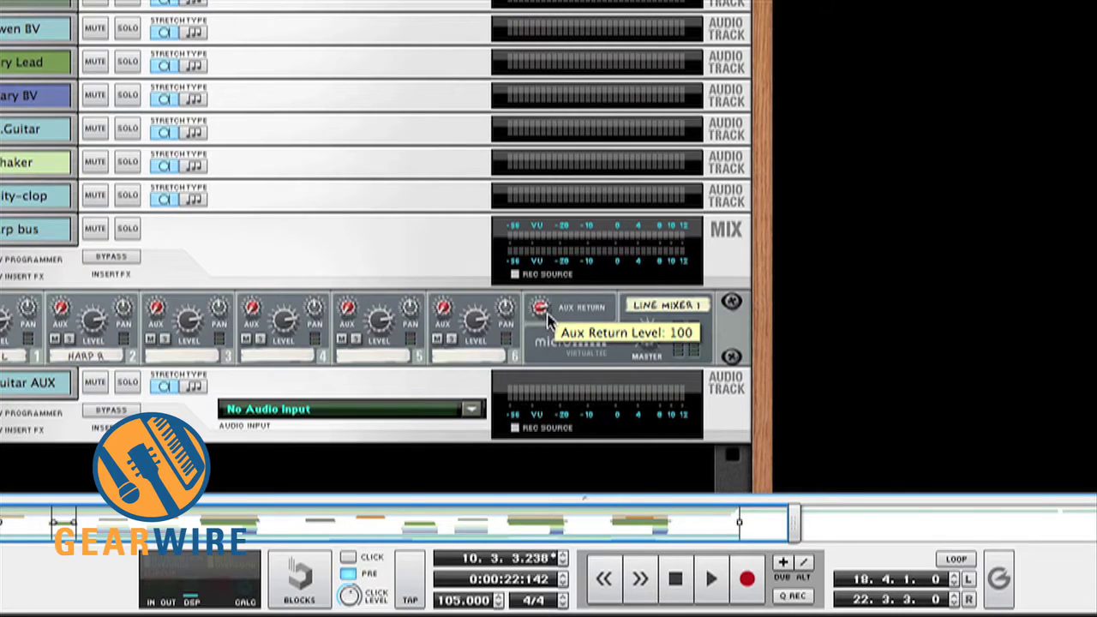
Step: In the mixer, pan Harp L in from hard left and Harp R in from hard right
key(F5)
scroll(550, 321, left, 3)
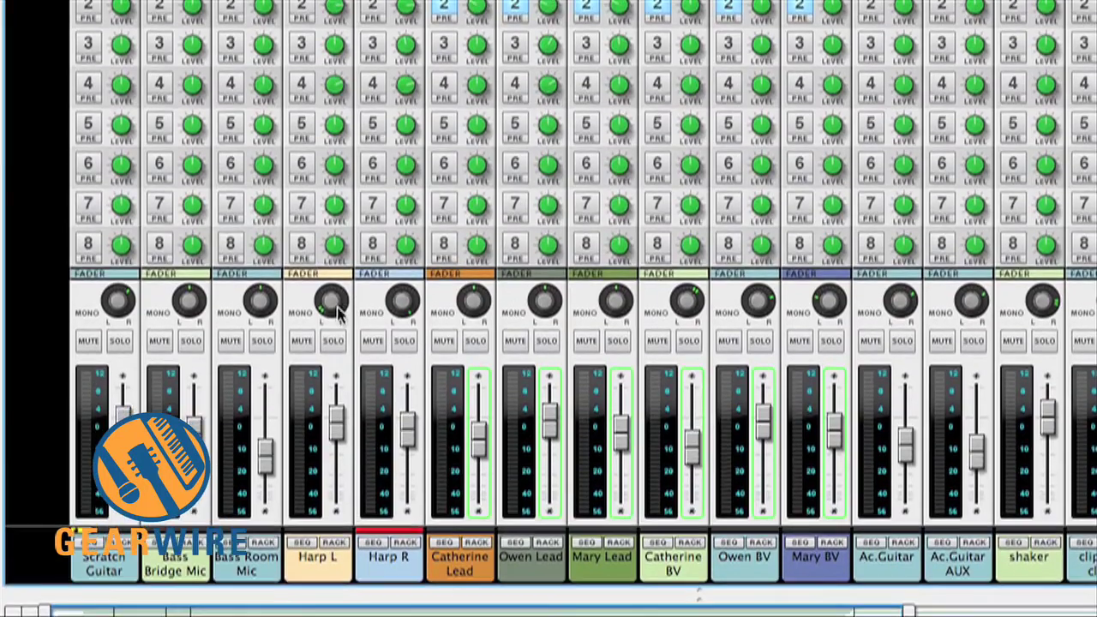
click(336, 235)
mouse_move(335, 310)
mouse_down()
mouse_move(338, 292)
mouse_move(336, 322)
mouse_up()
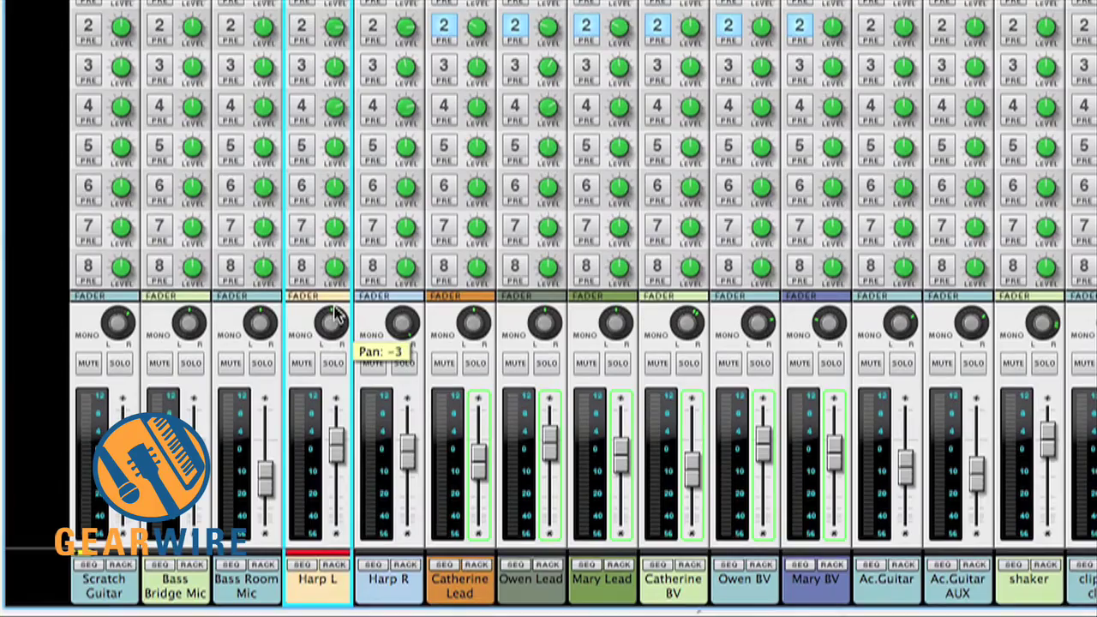
mouse_move(403, 322)
mouse_down()
mouse_move(402, 335)
mouse_move(403, 316)
mouse_up()
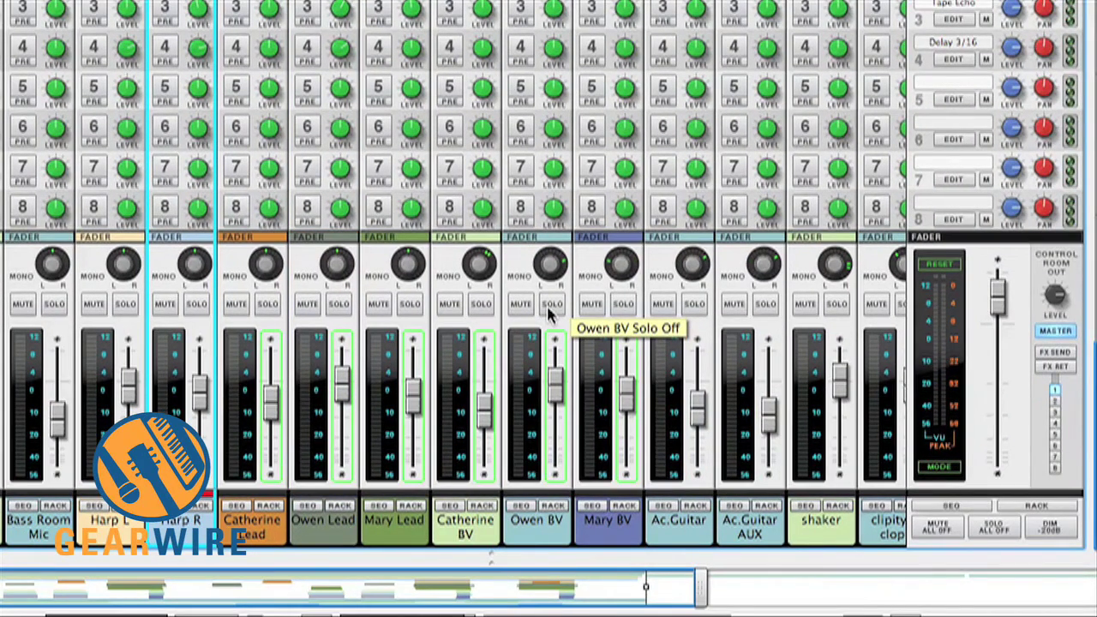
Step: On Line Mixer 1, pan the Harp L channel fully left and the Harp R channel slightly right
key(F6)
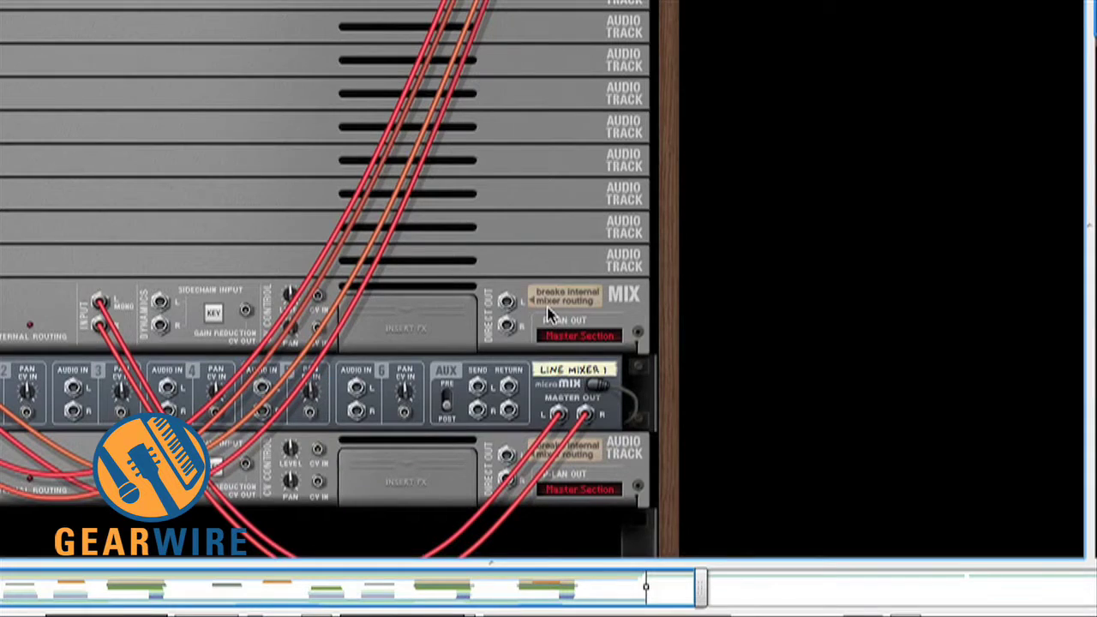
key(Tab)
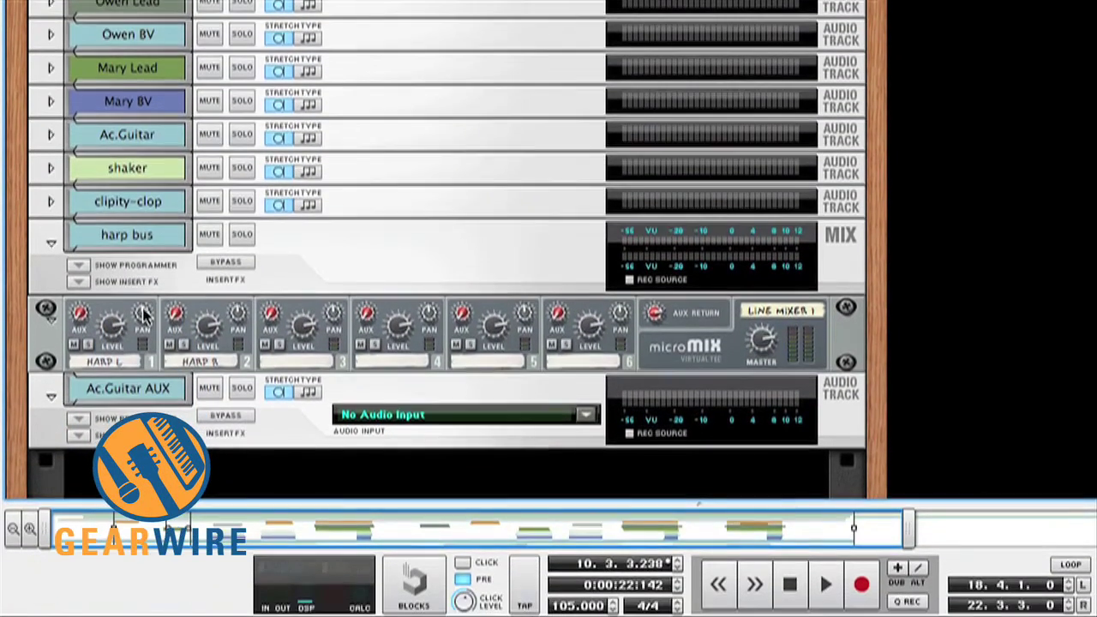
drag(142, 359, 145, 397)
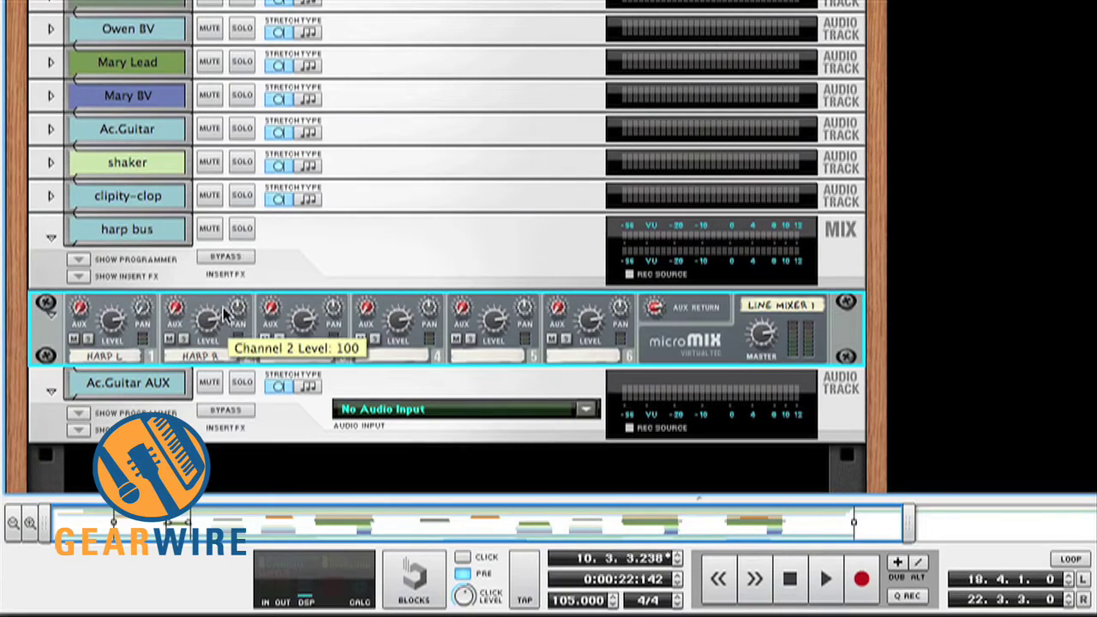
drag(232, 312, 236, 262)
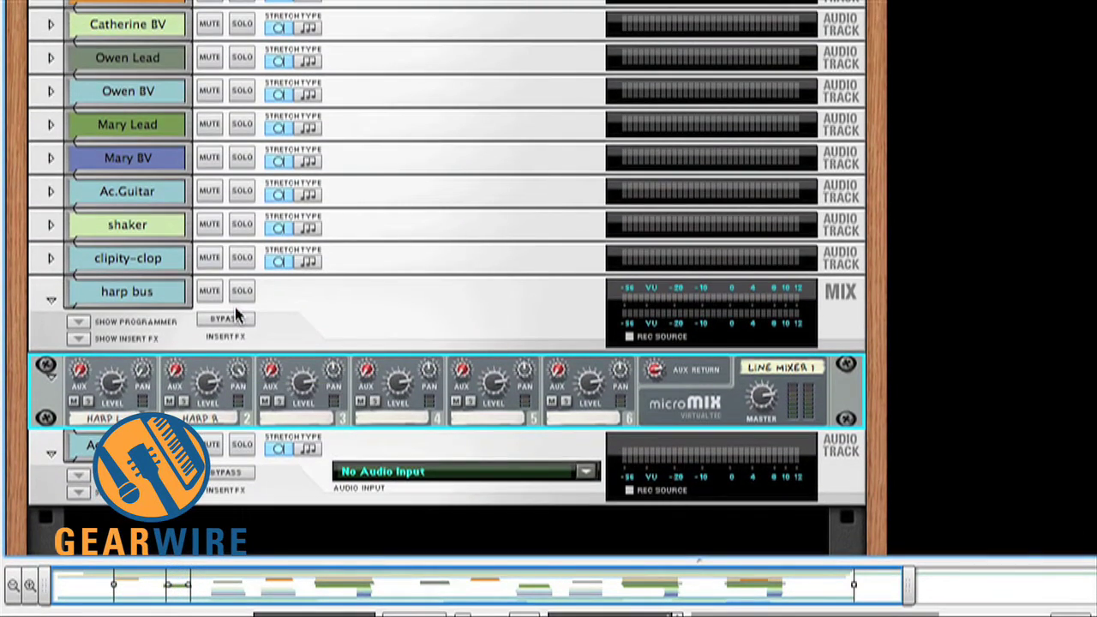
key(F5)
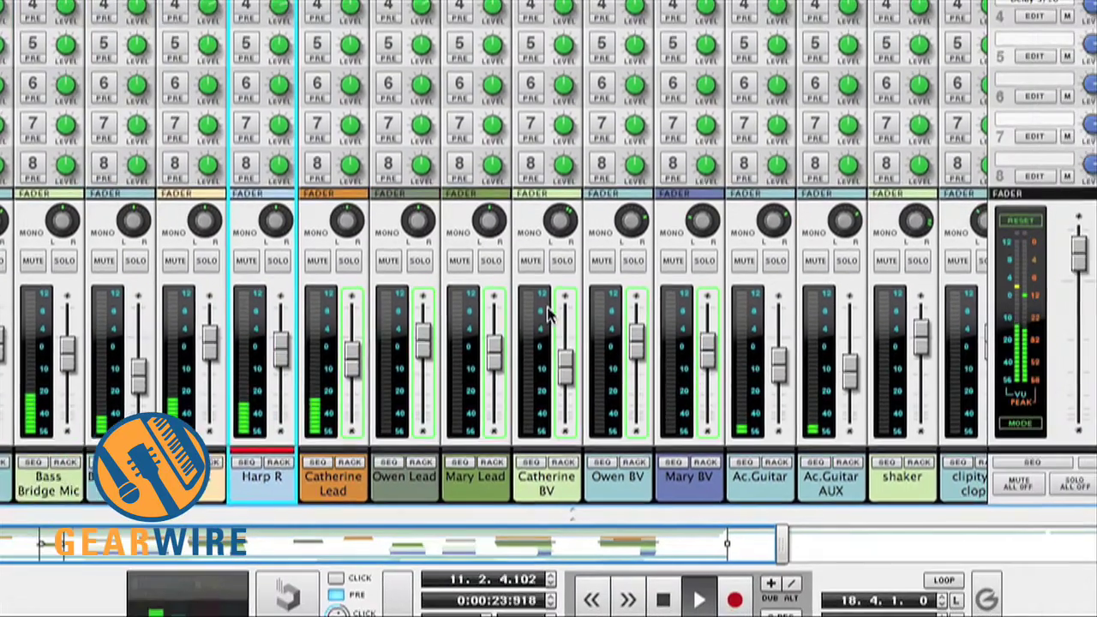
Step: While playing the song, set the harp bus fader to about 3.33 dB and nudge its pan slightly left
scroll(543, 313, right, 2)
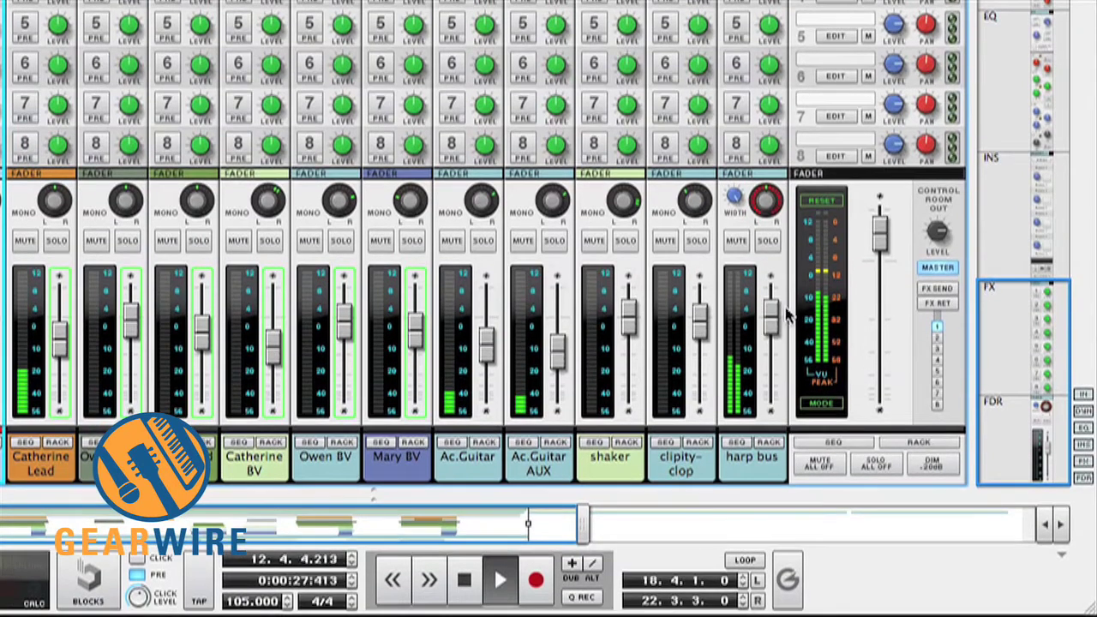
mouse_move(776, 317)
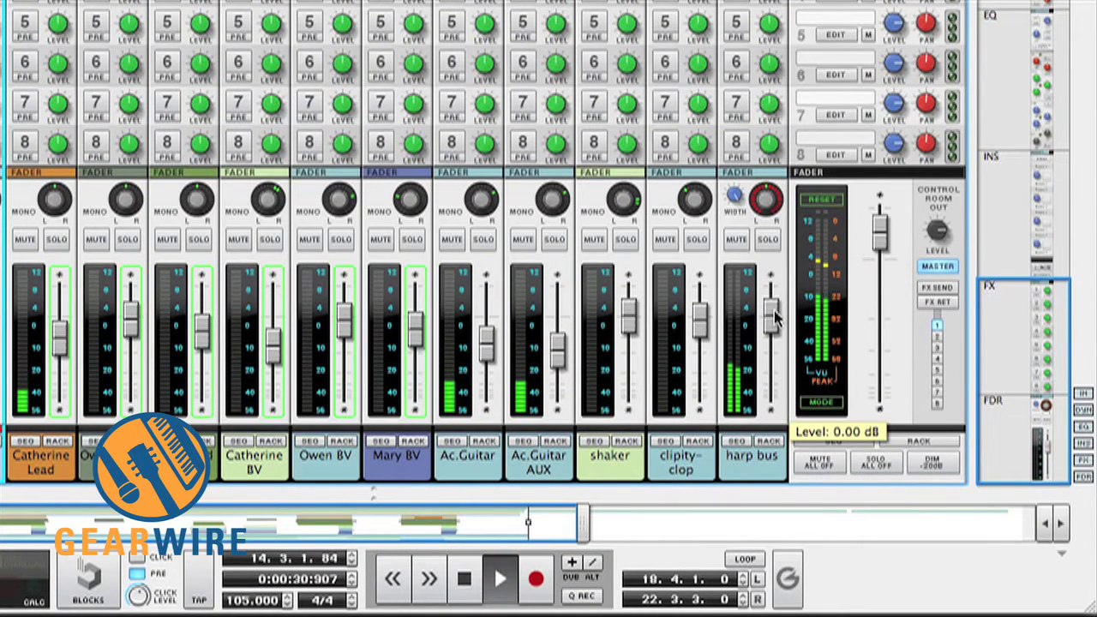
drag(774, 317, 775, 394)
key(space)
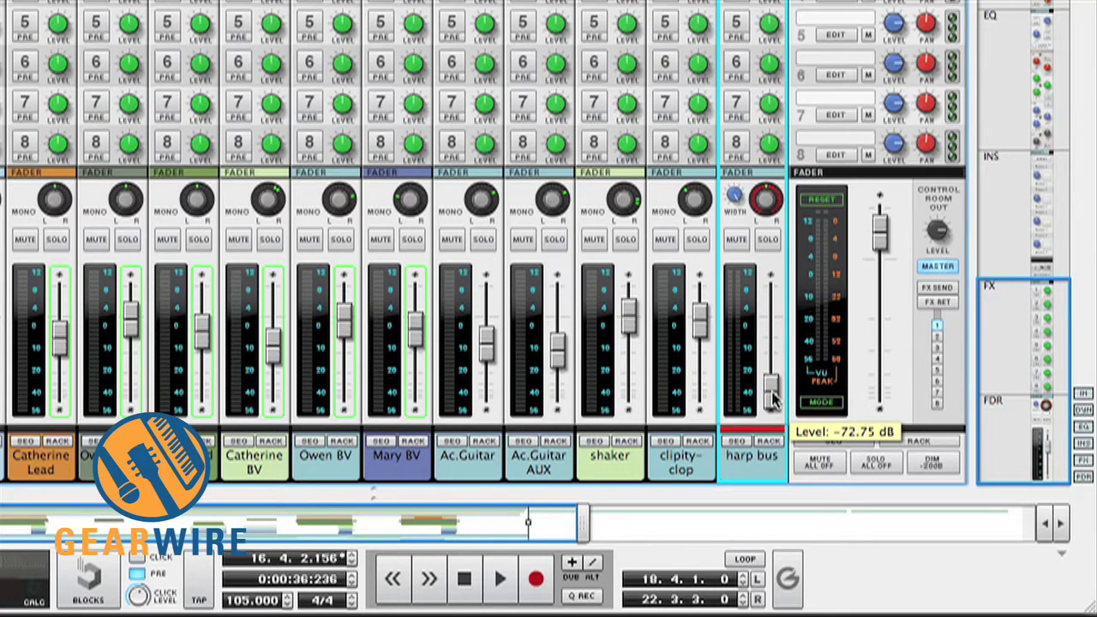
key(space)
drag(771, 396, 765, 308)
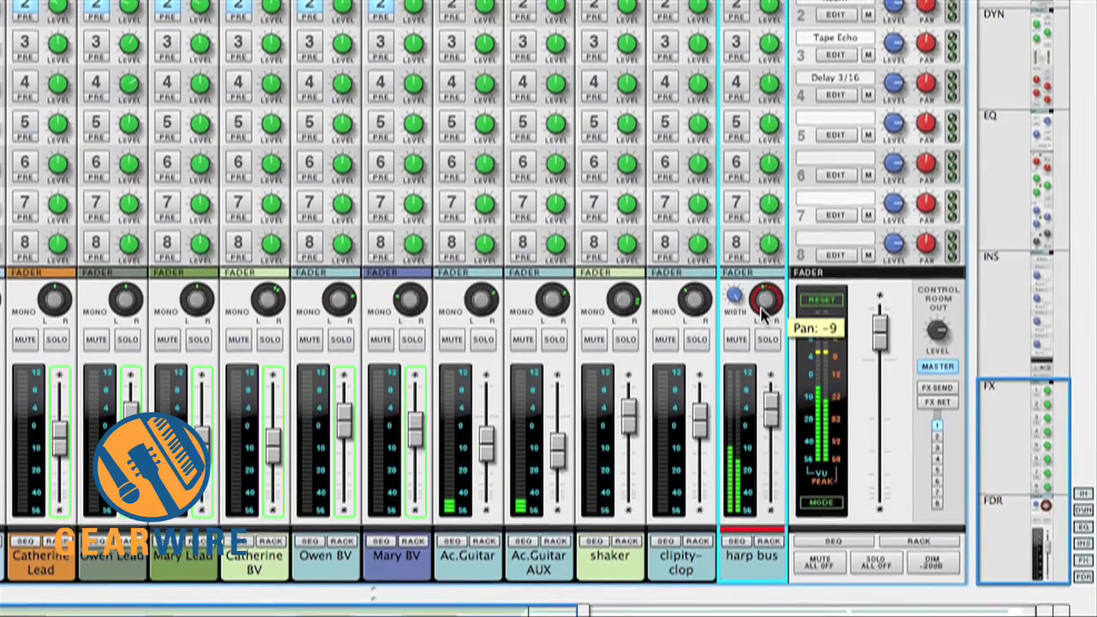
drag(762, 200, 762, 214)
drag(770, 417, 770, 404)
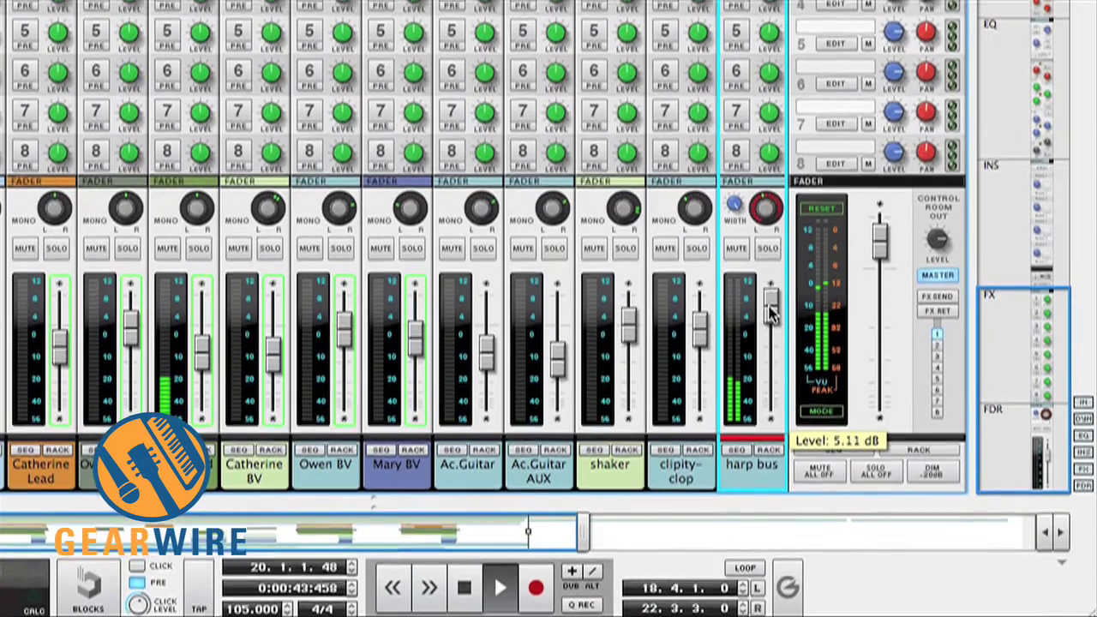
drag(770, 316, 768, 316)
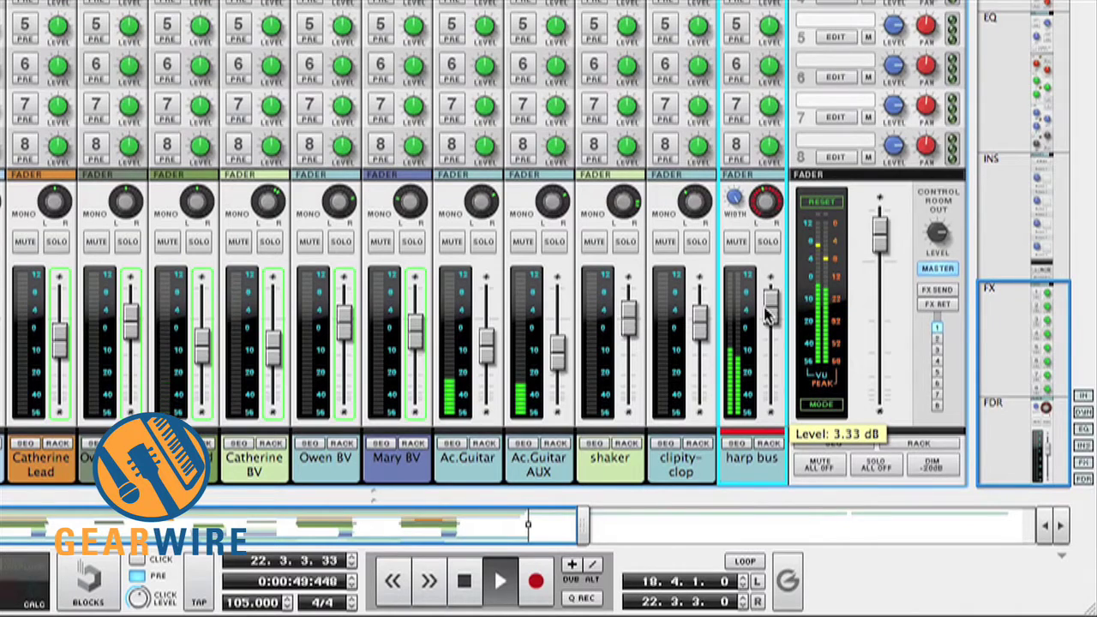
key(space)
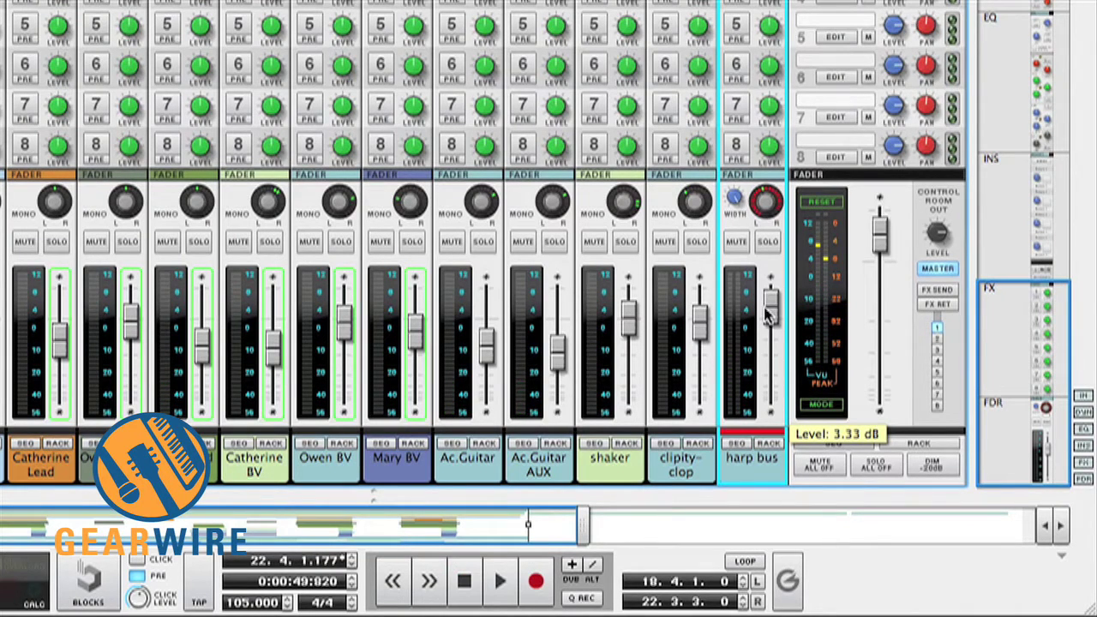
Step: Review the rack's rear cabling, then return to the front panels showing harp bus and Line Mixer 1
key(F6)
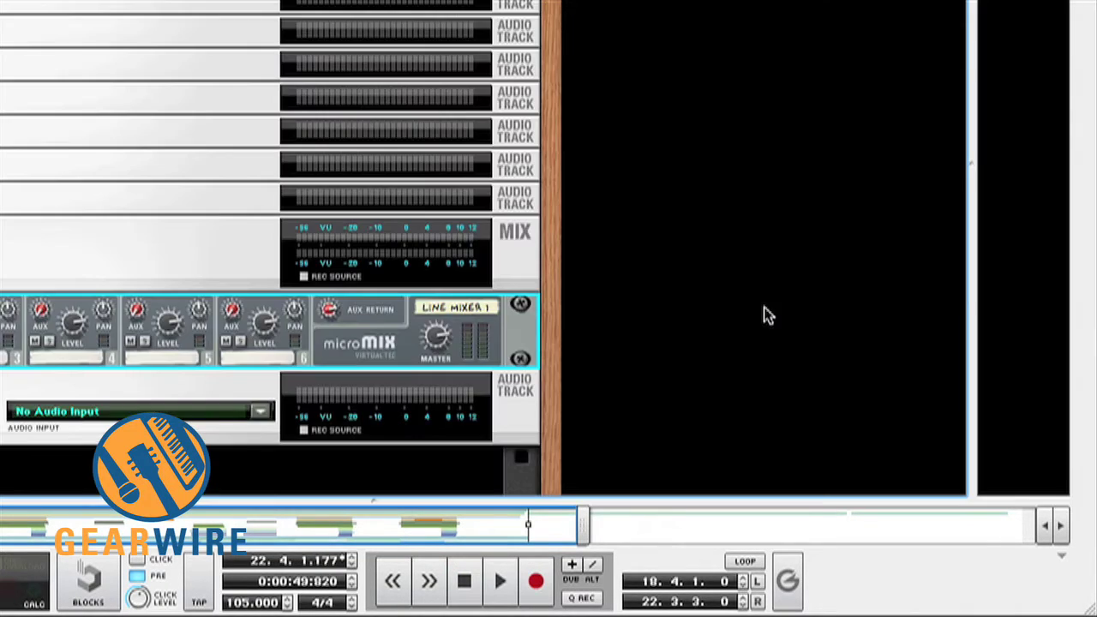
key(Tab)
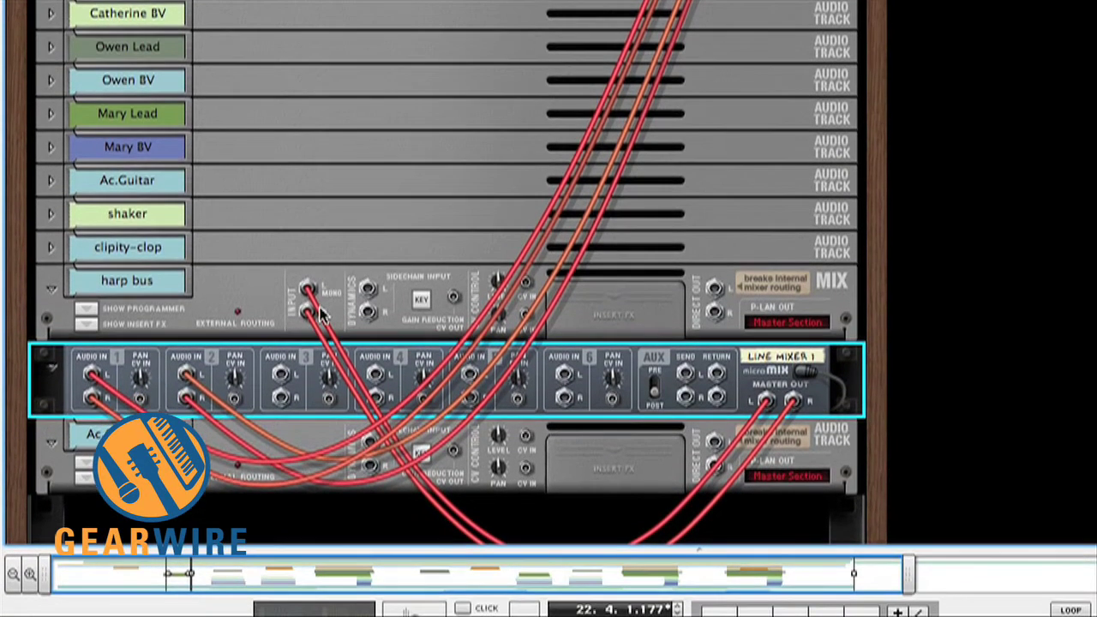
scroll(319, 314, up, 5)
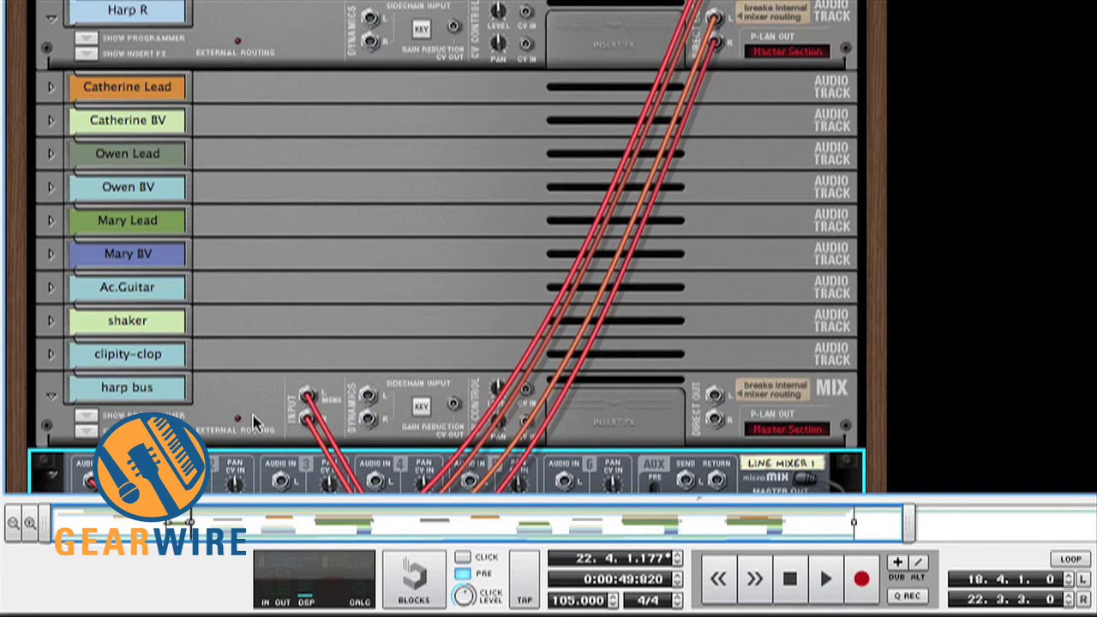
scroll(253, 421, down, 5)
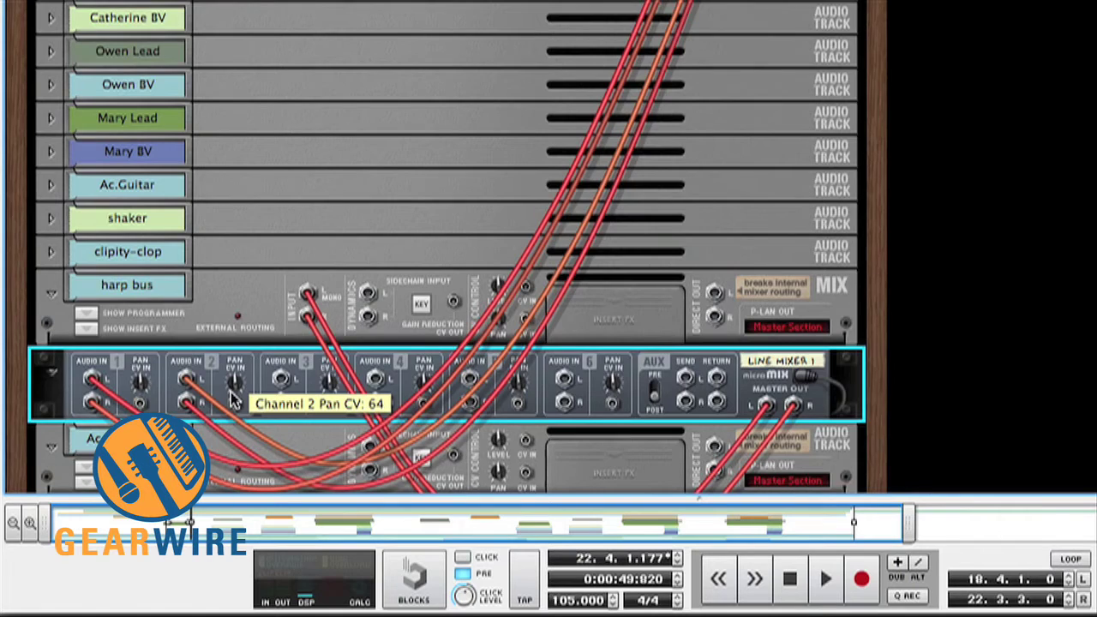
key(Tab)
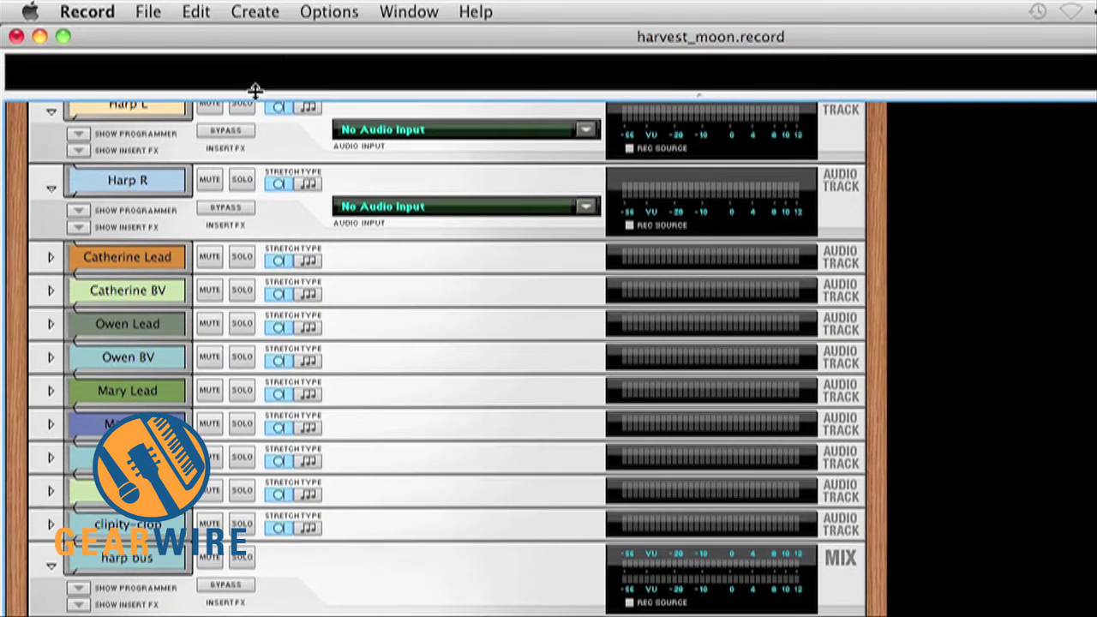
Step: Add a Mixer 14:2 (Mixer 1) and verify it is auto-cabled into Line Mixer 1 channel 3
click(257, 12)
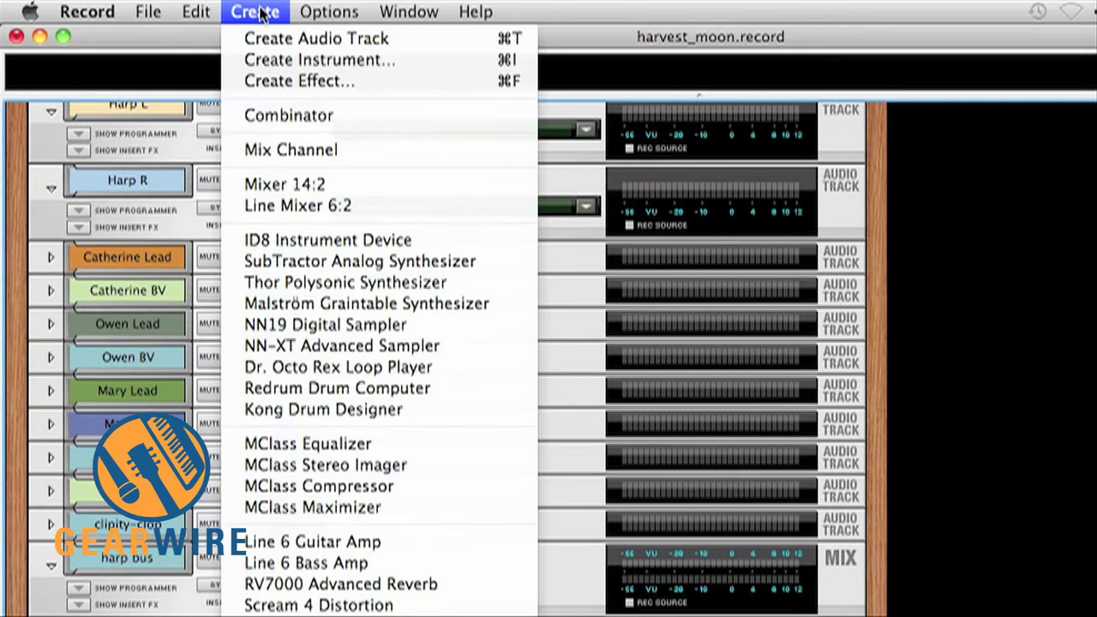
click(288, 184)
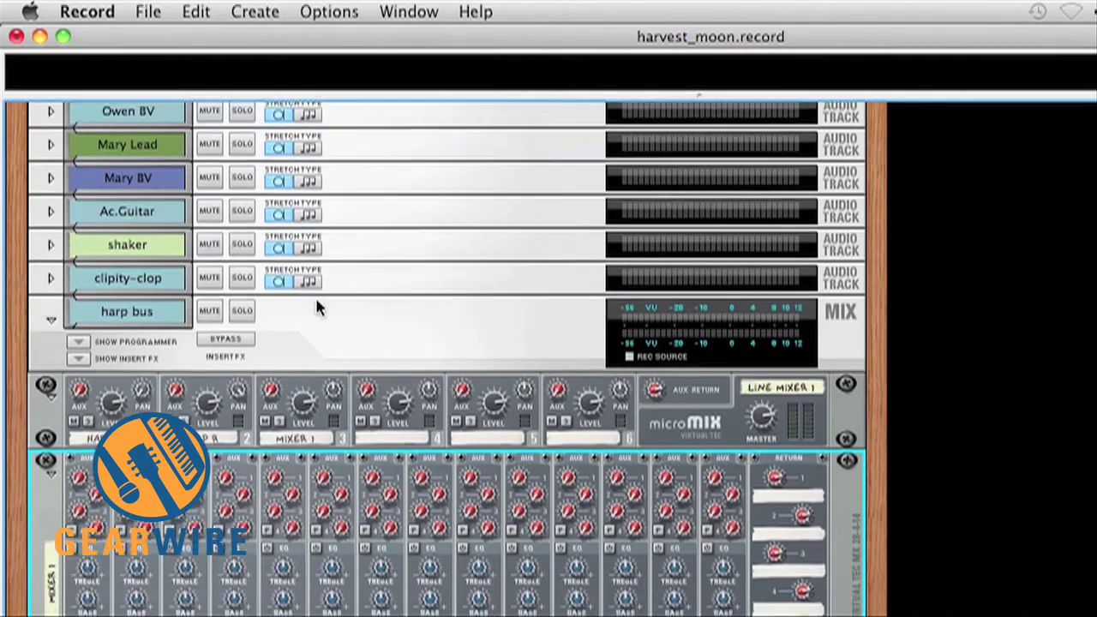
key(Tab)
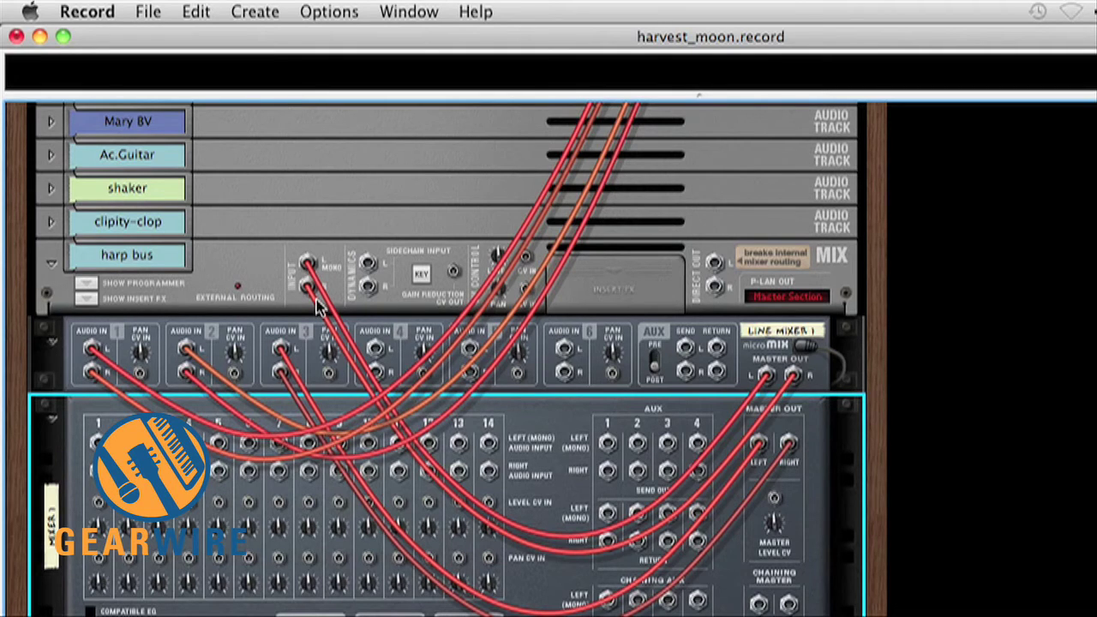
scroll(317, 307, down, 5)
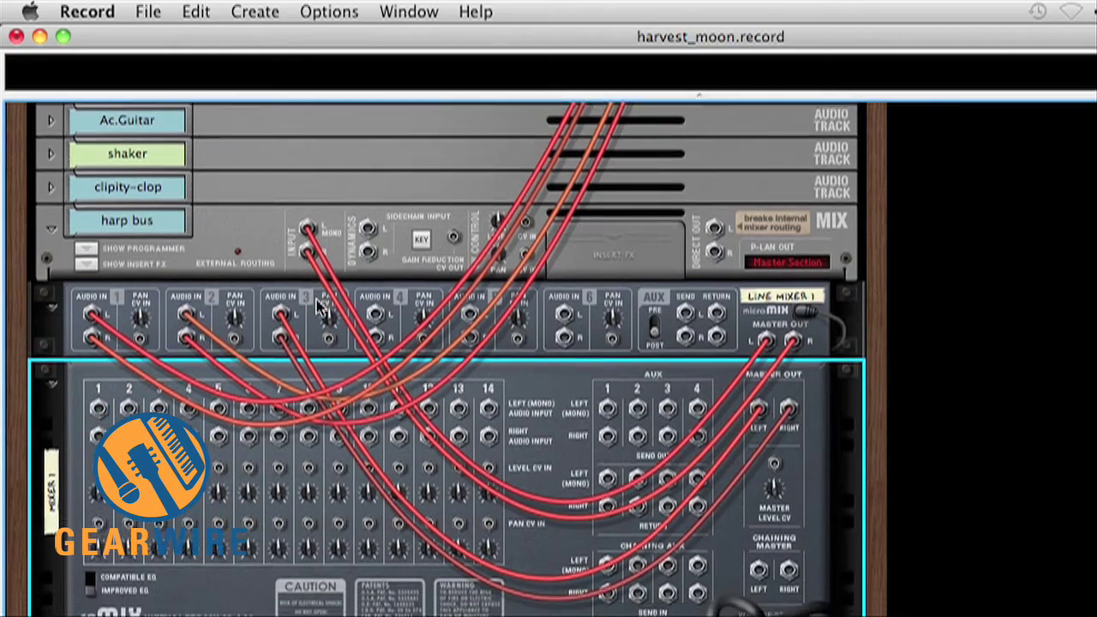
key(Tab)
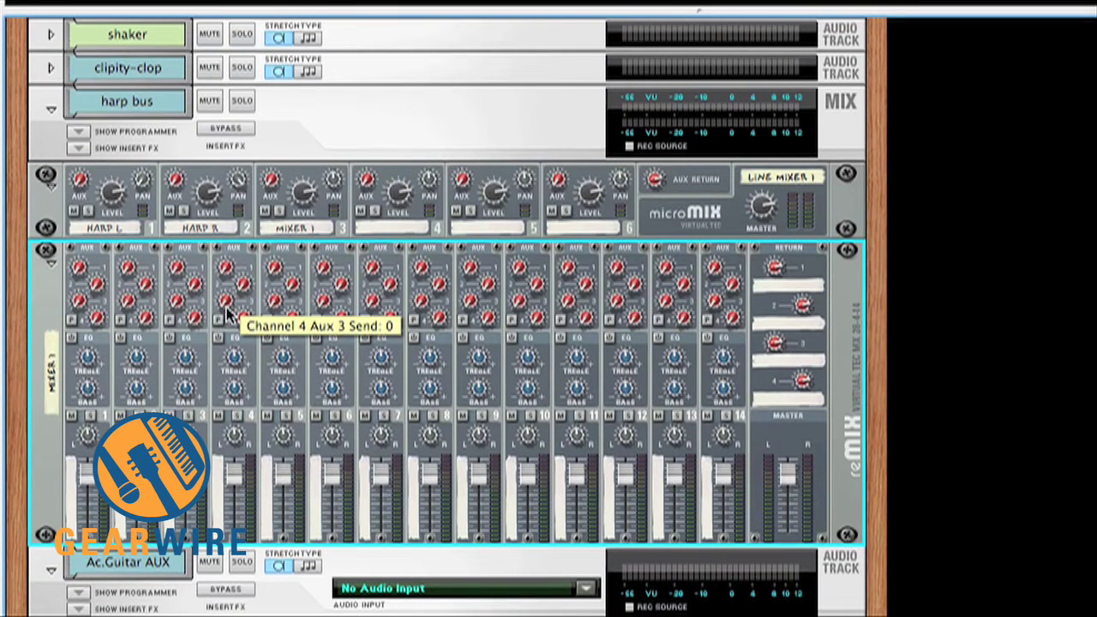
Step: Return to the Main Mixer view, where send 2 stays engaged on the six vocal channels
key(F5)
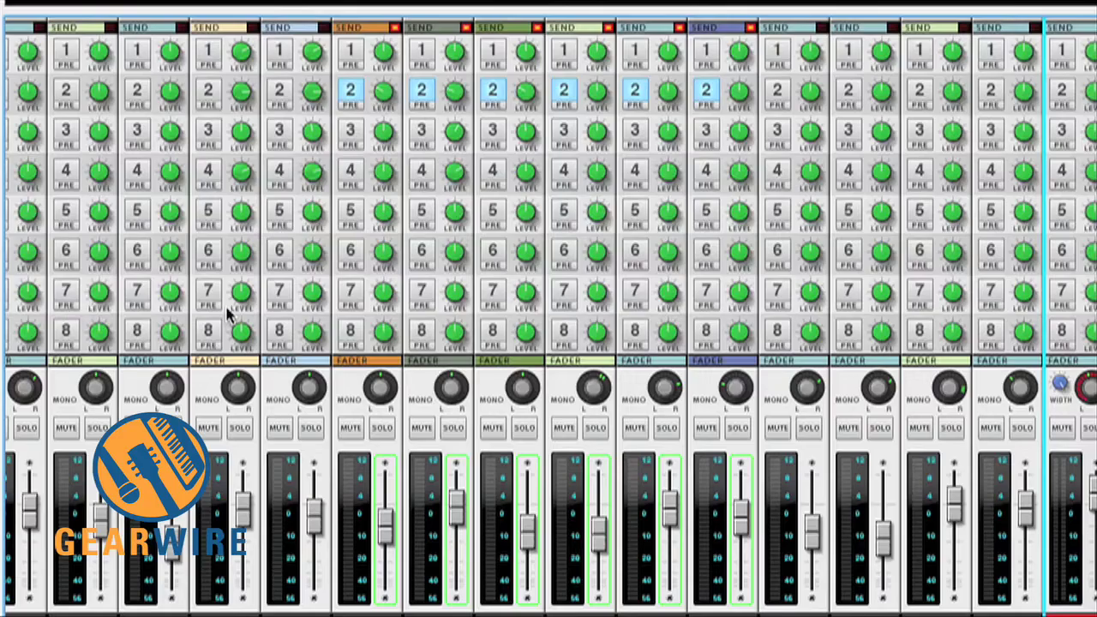